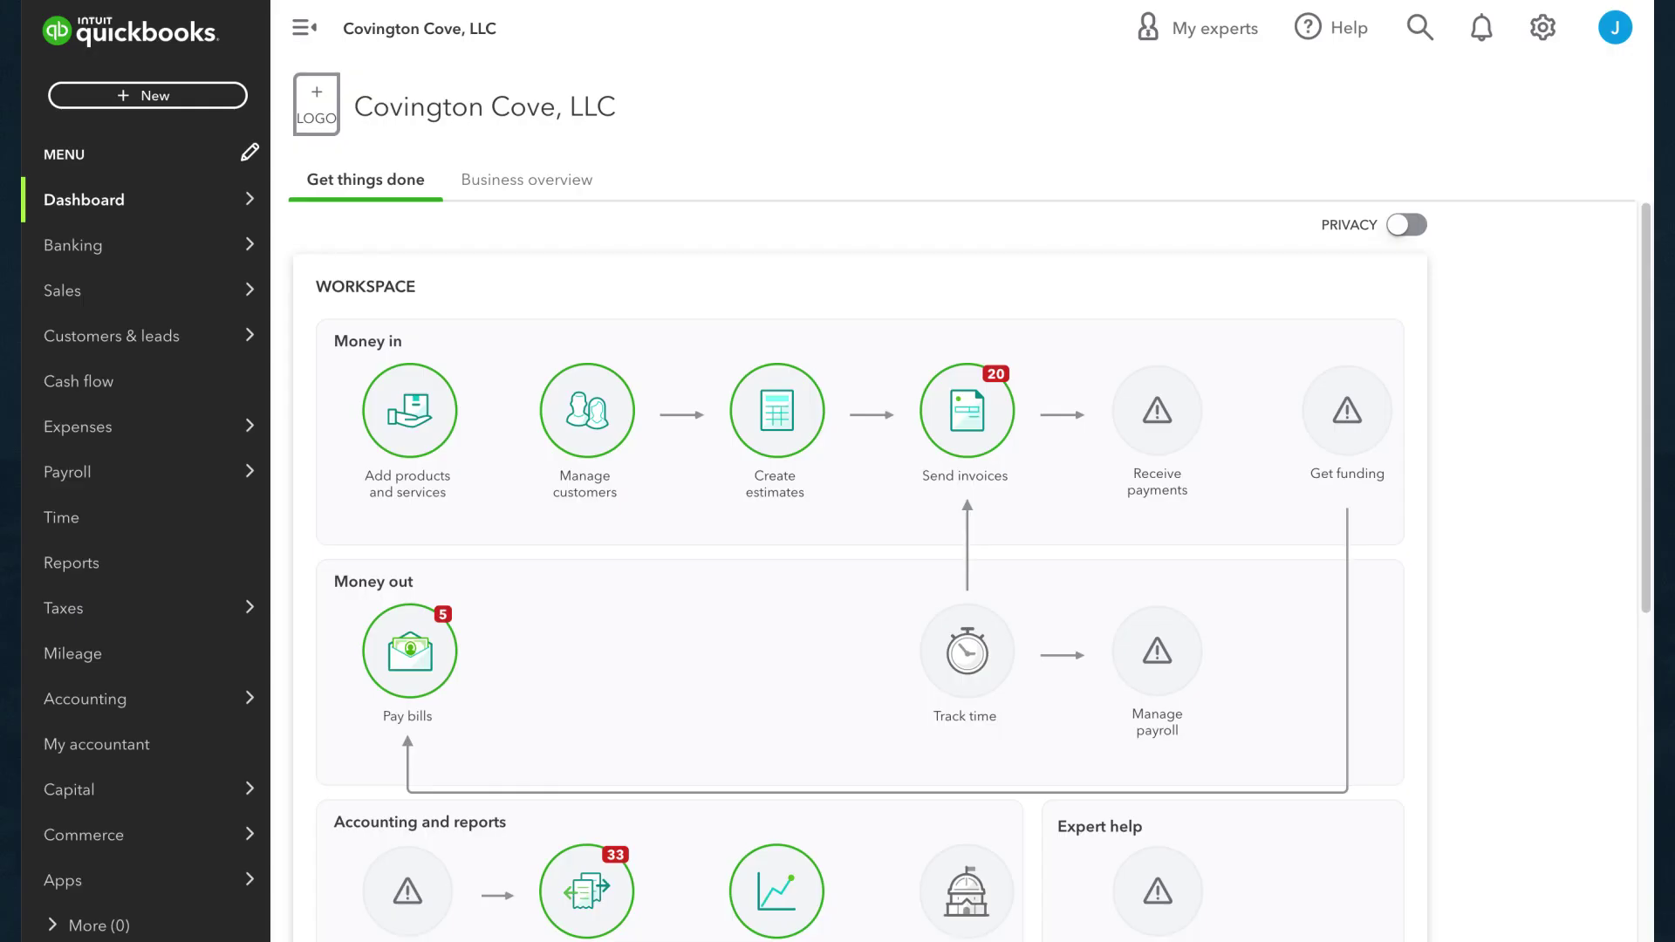
# Step: Start a new bank account in the chart of accounts, saved under Checking with Checking as its tax form section
pyautogui.click(85, 699)
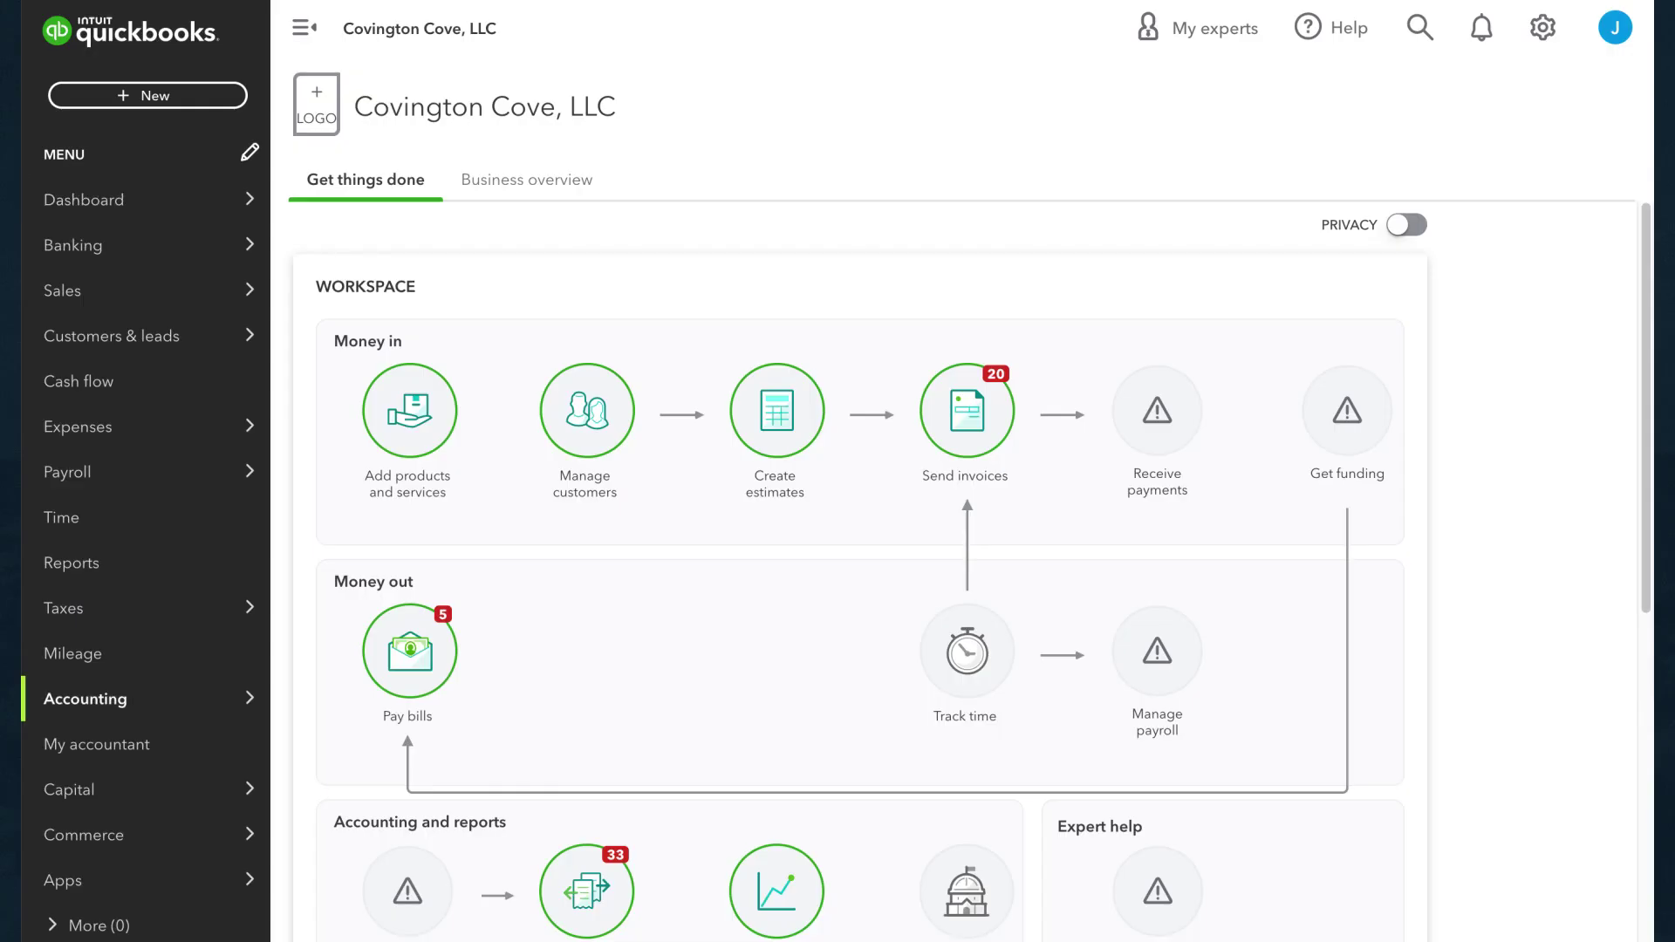
pyautogui.moveTo(85, 699)
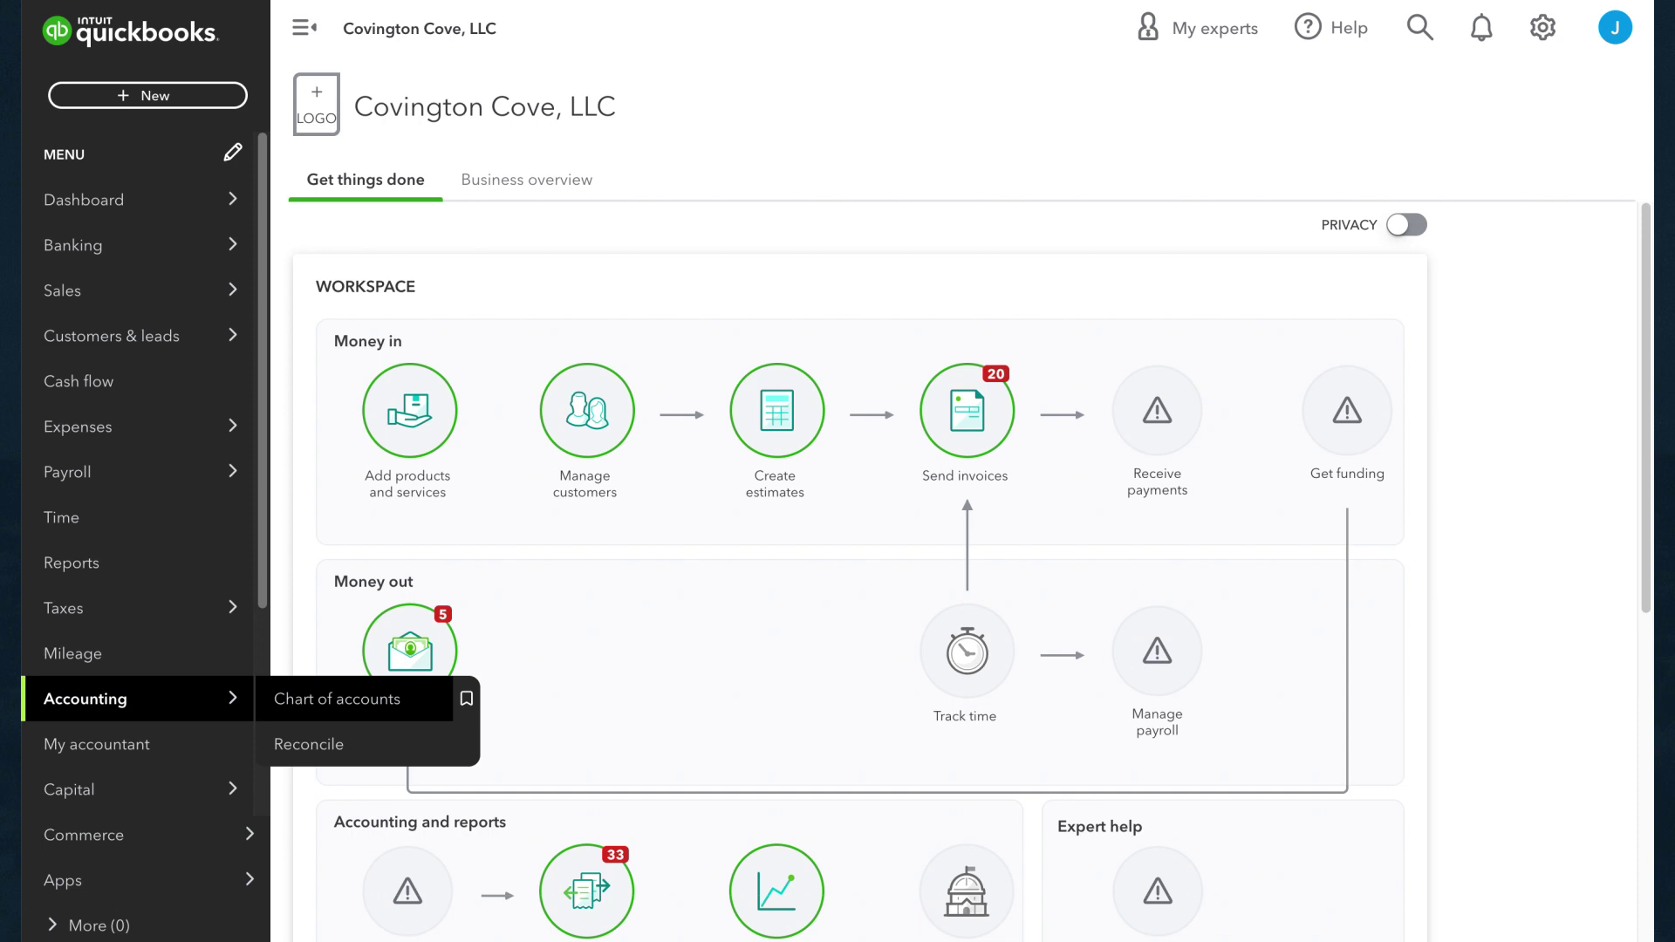
pyautogui.click(337, 699)
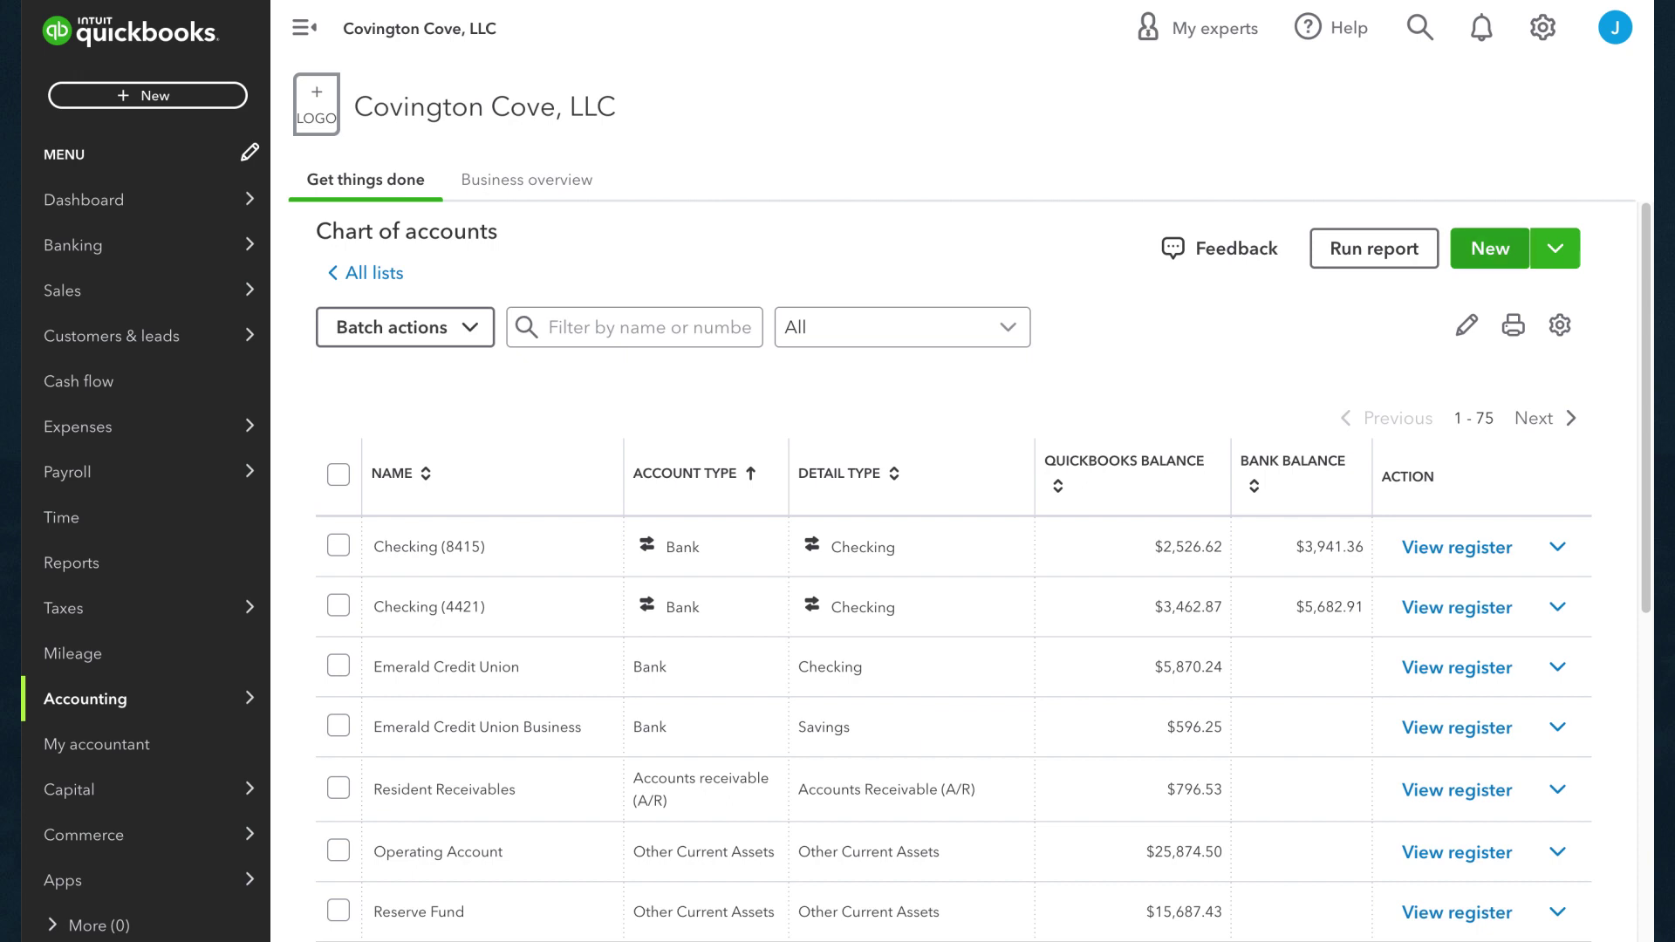
pyautogui.click(1490, 249)
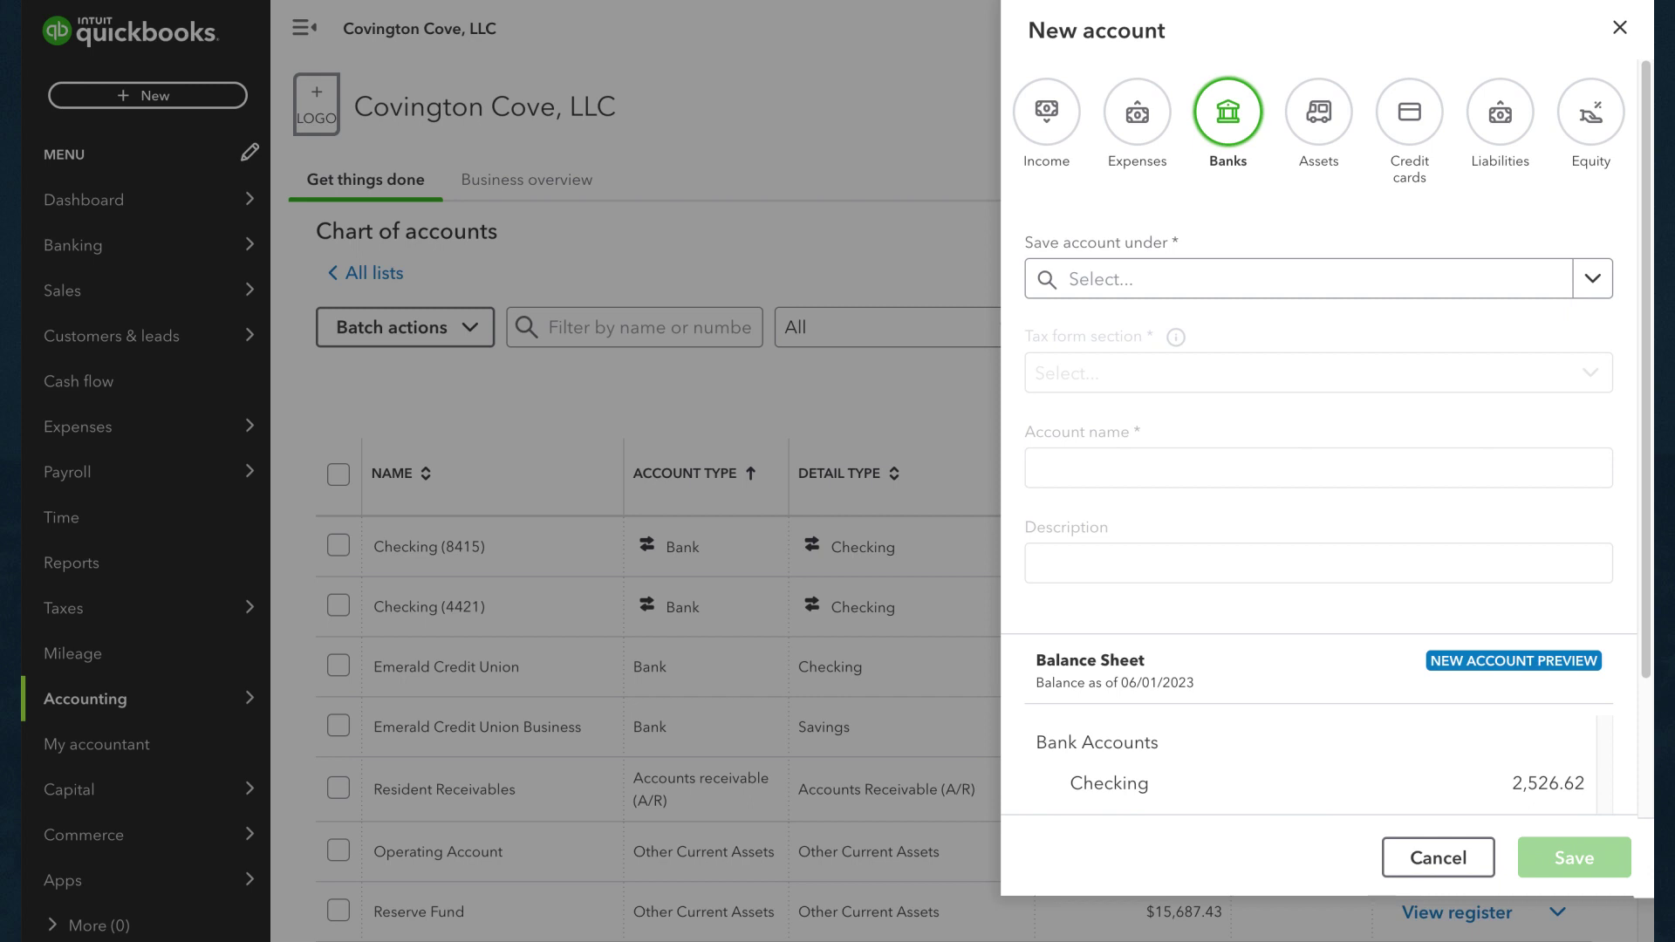
pyautogui.click(1318, 278)
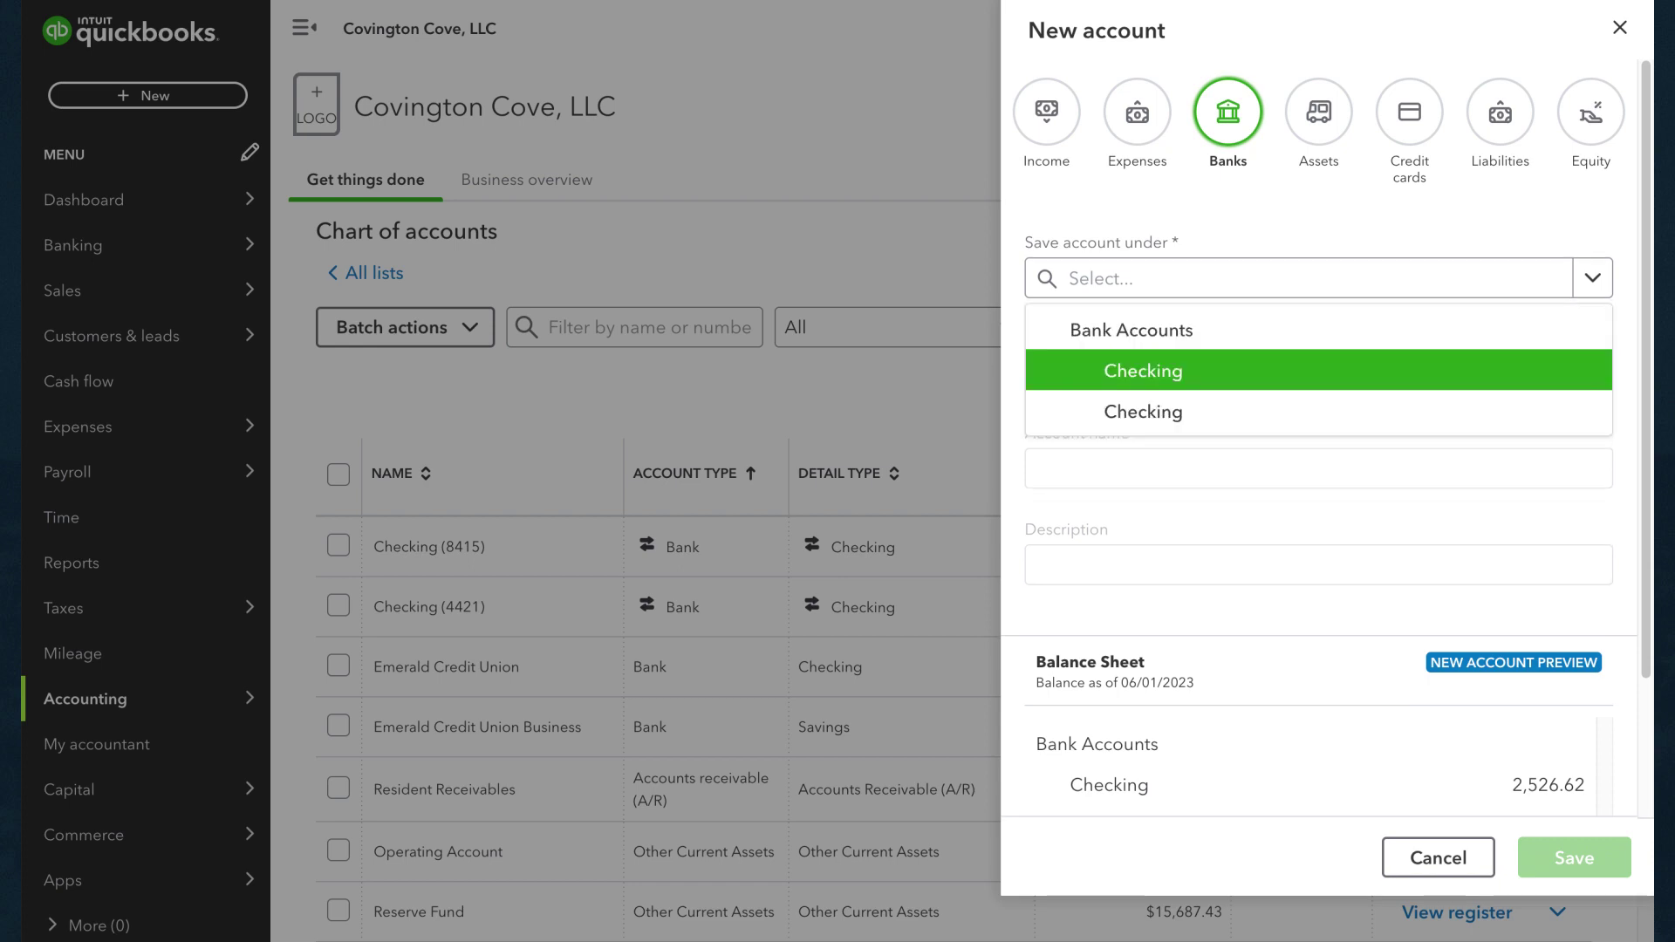
pyautogui.click(1318, 370)
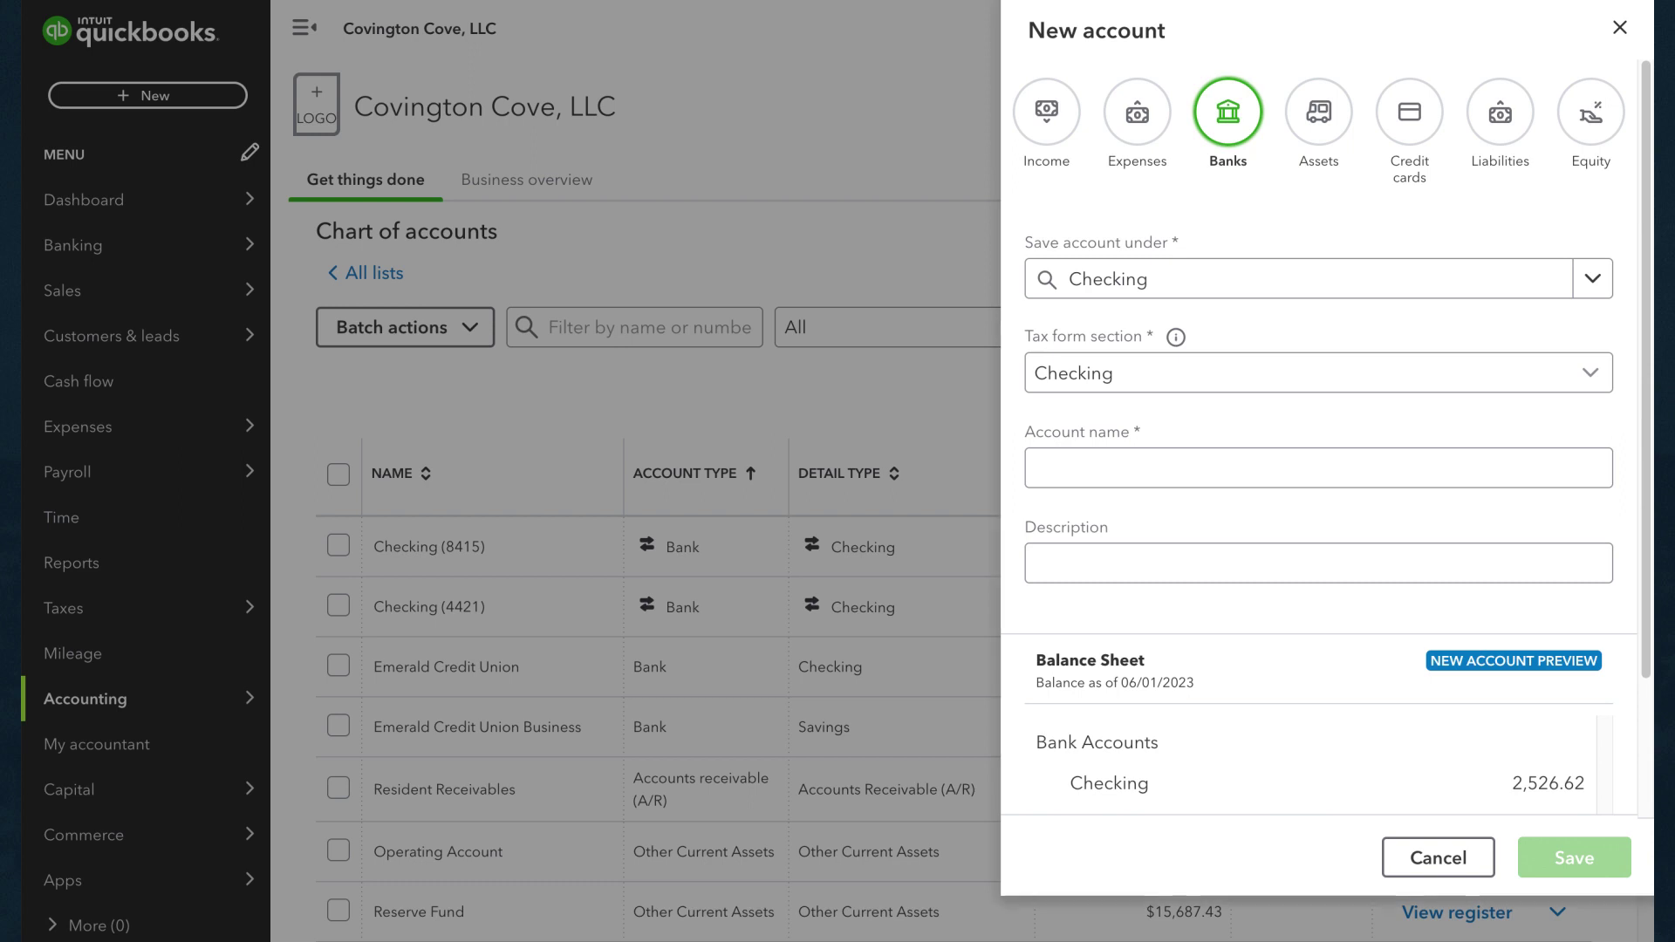
pyautogui.click(1318, 373)
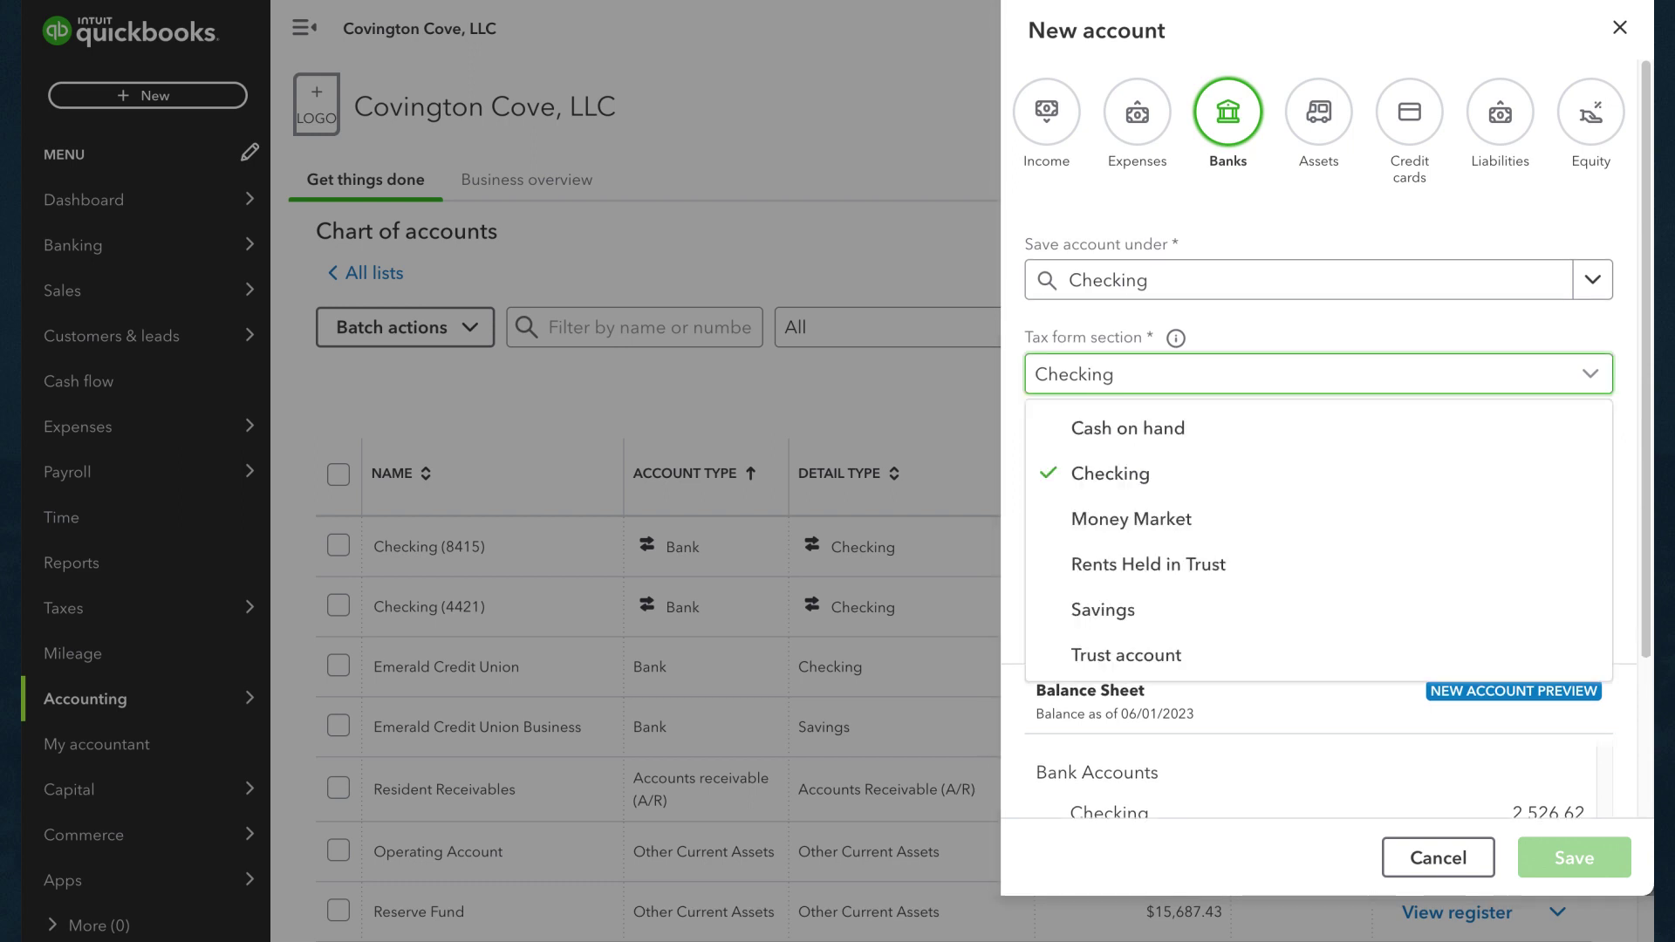
pyautogui.press('Return')
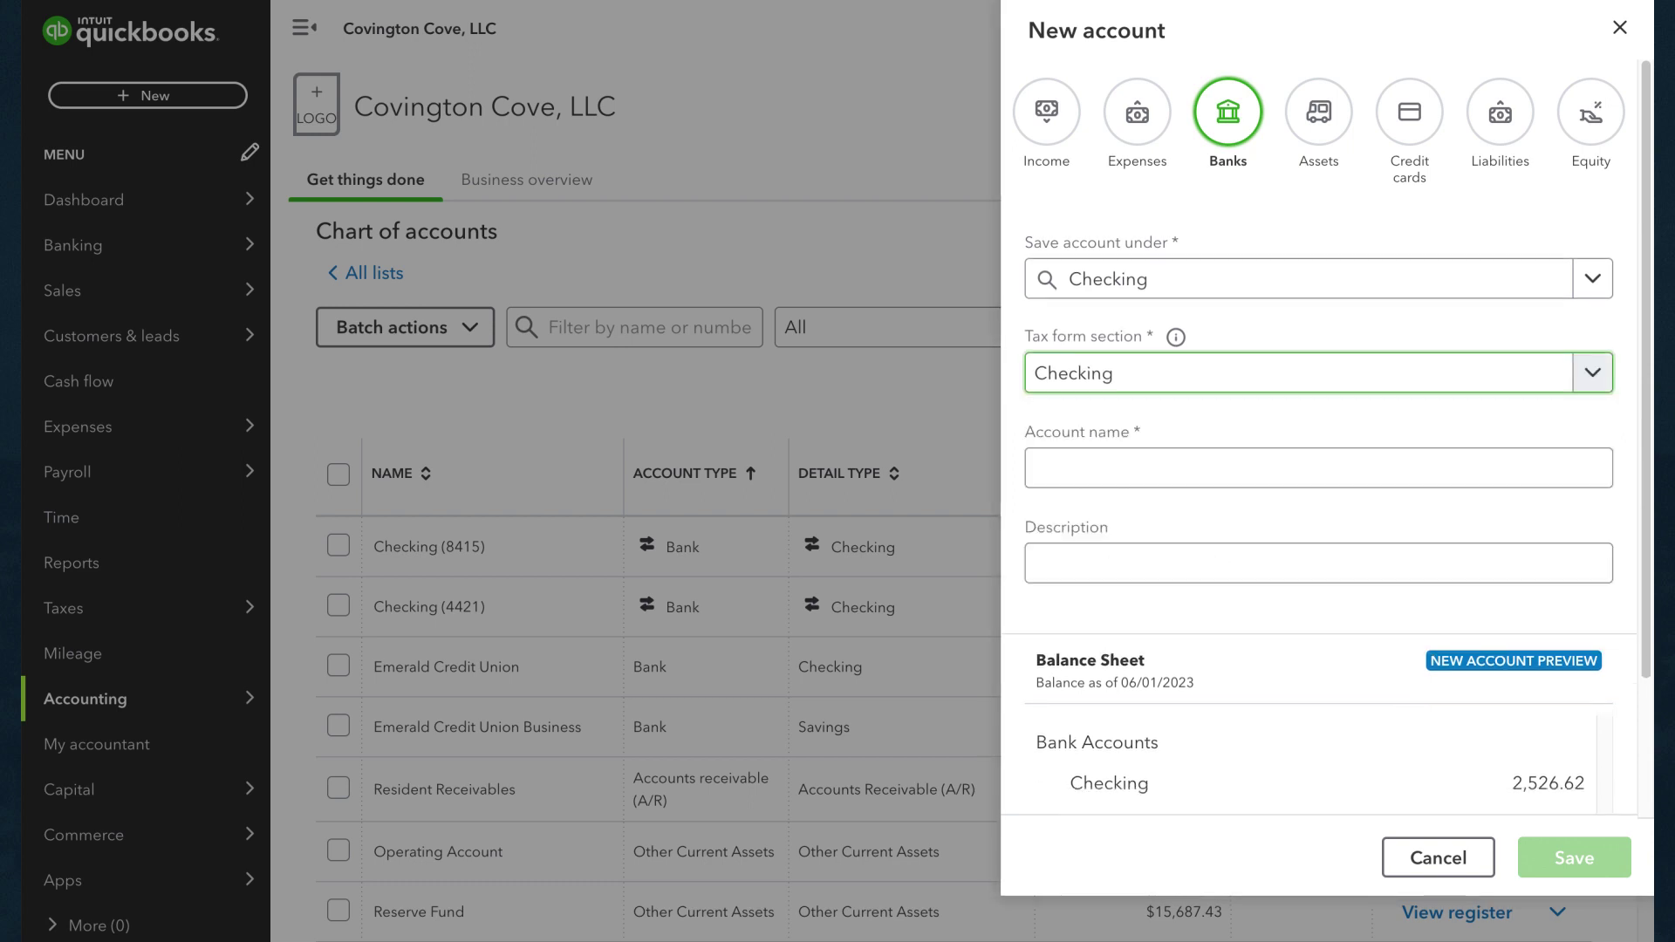
# Step: Name the new account Amenities and enter Amenity Reservation Fees as its description
pyautogui.press('Tab')
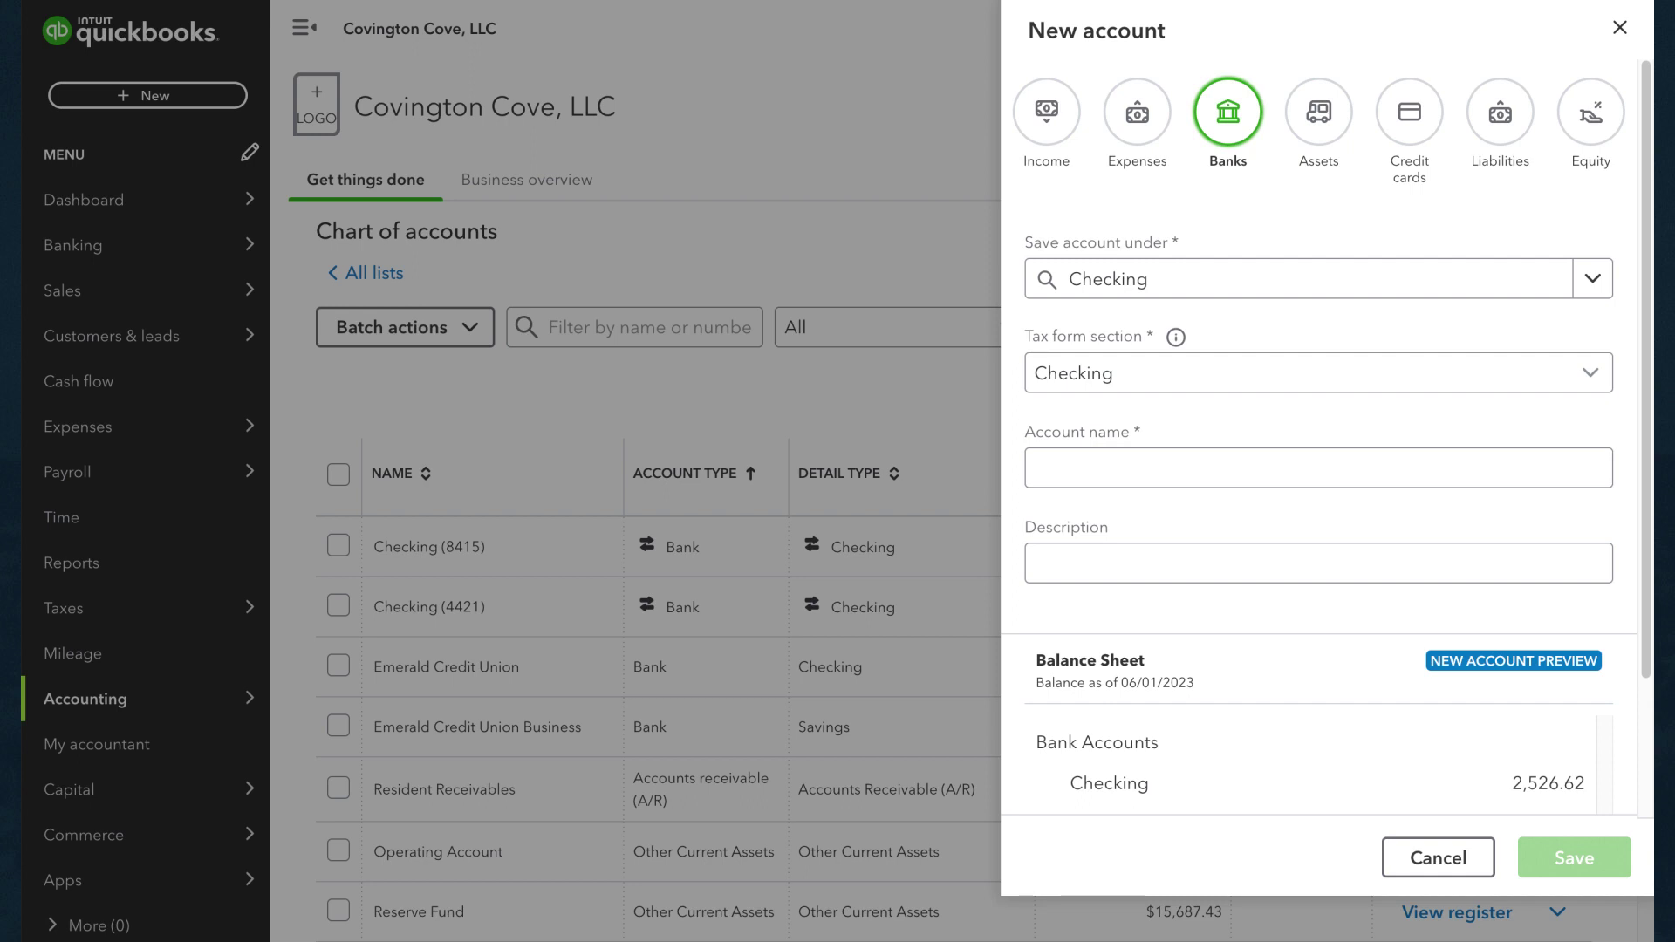
pyautogui.click(1317, 467)
pyautogui.write('Amenities')
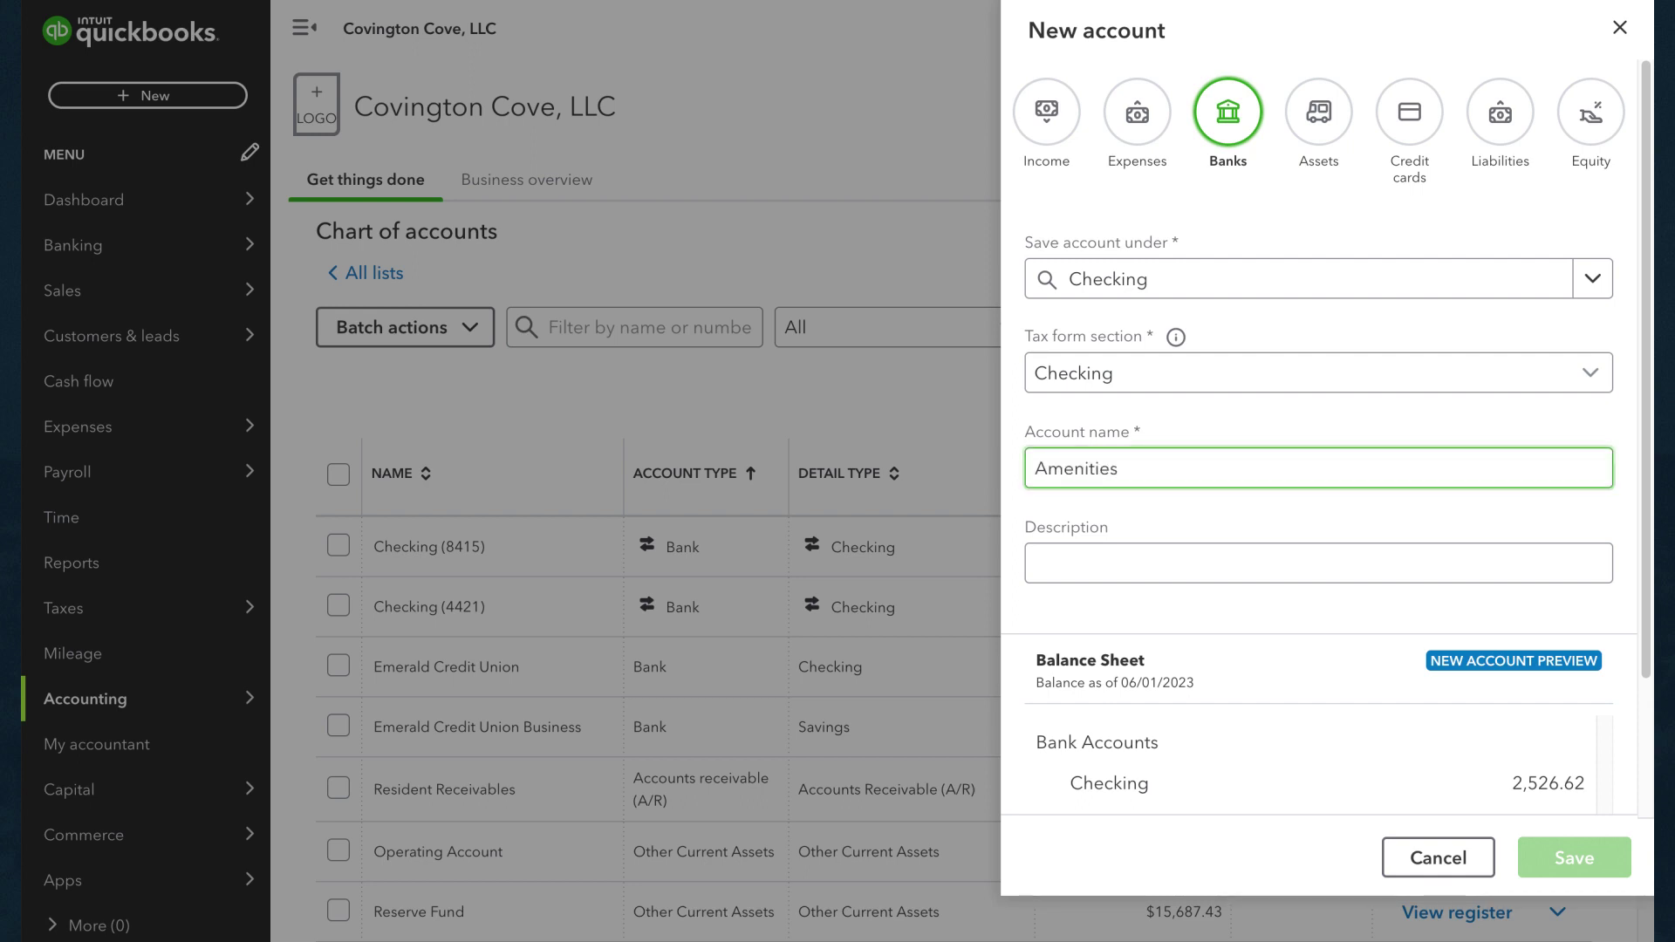
pyautogui.press('Tab')
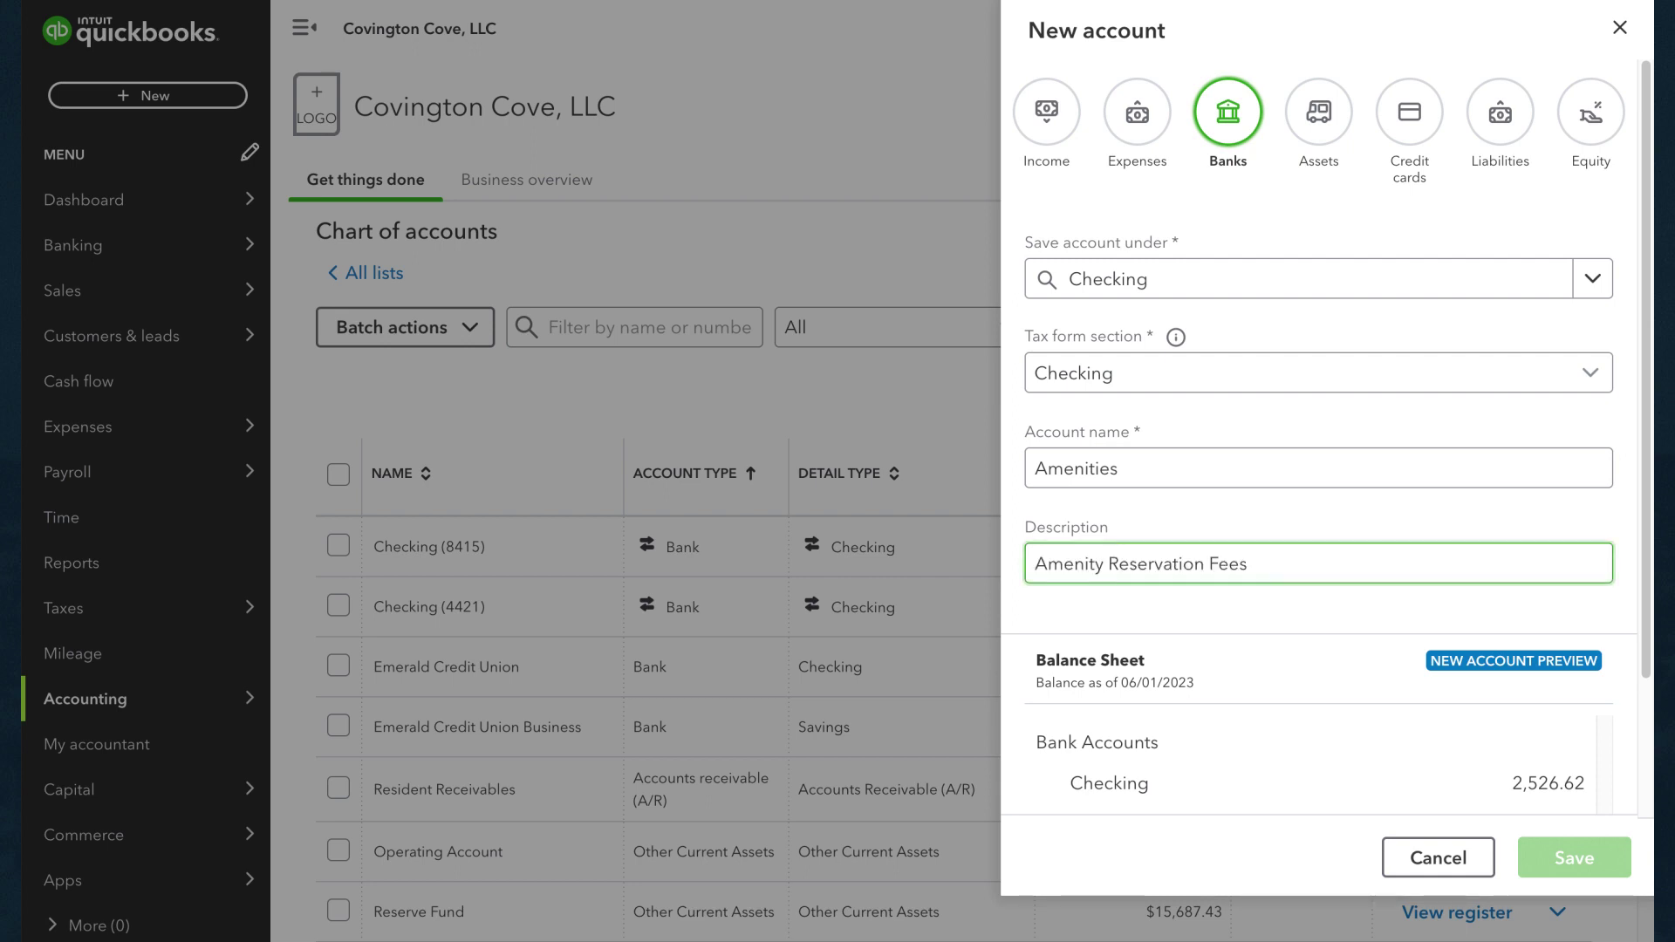
pyautogui.press('Tab')
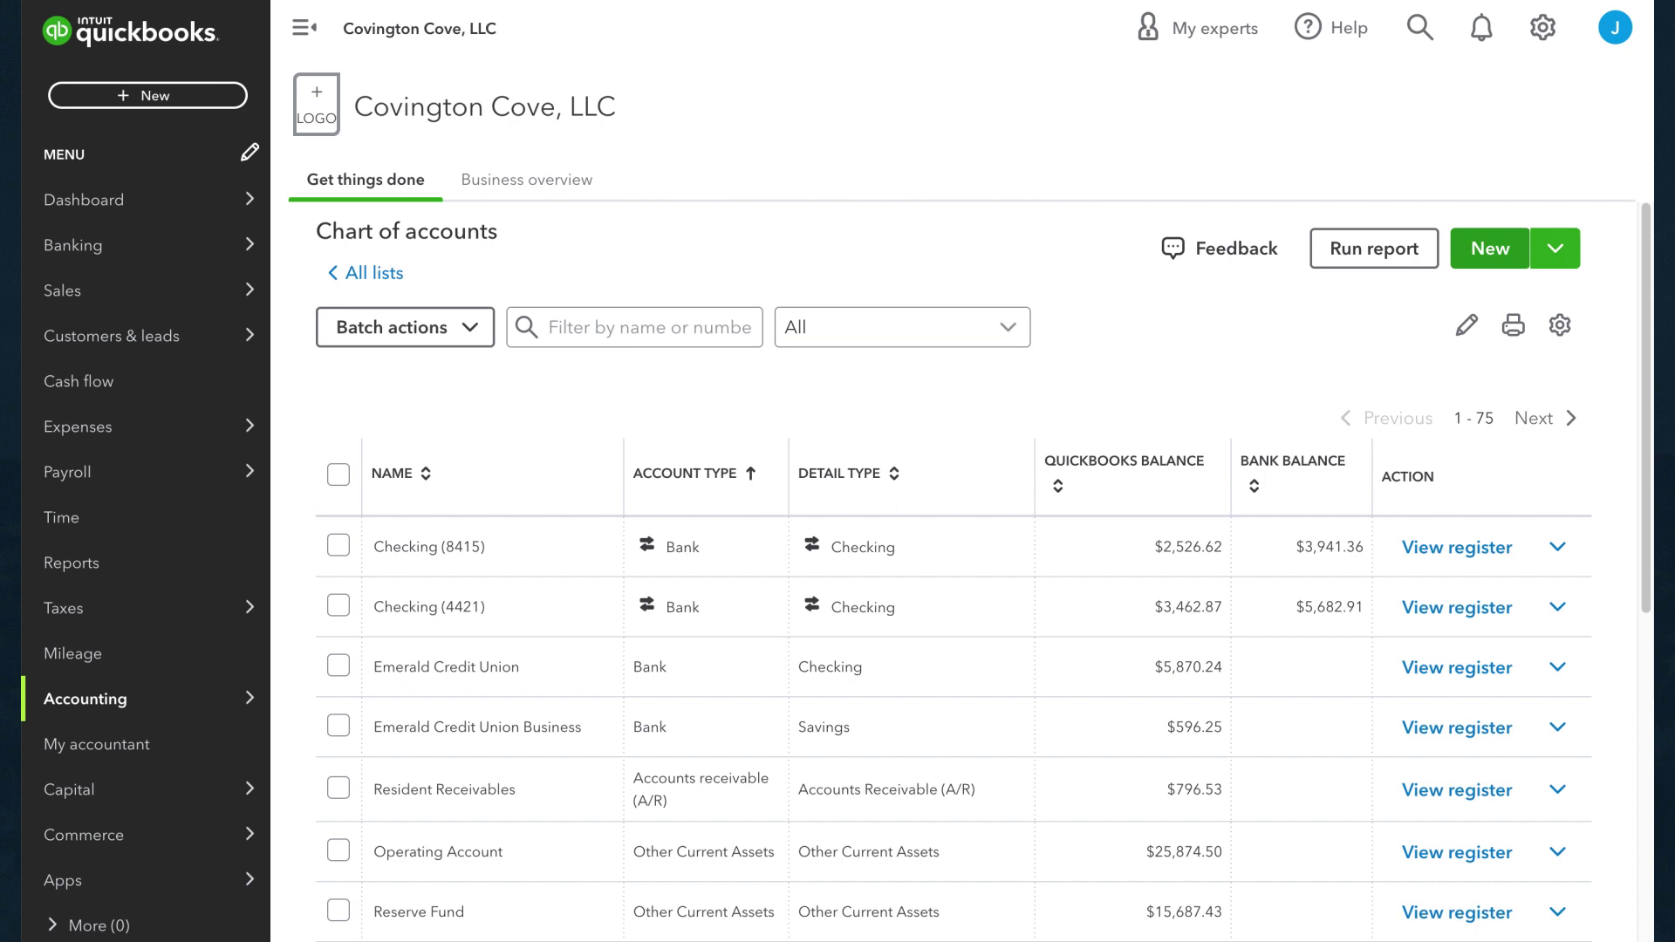
# Step: Open the sales settings in the company's account and settings
pyautogui.press('Tab')
pyautogui.press('Return')
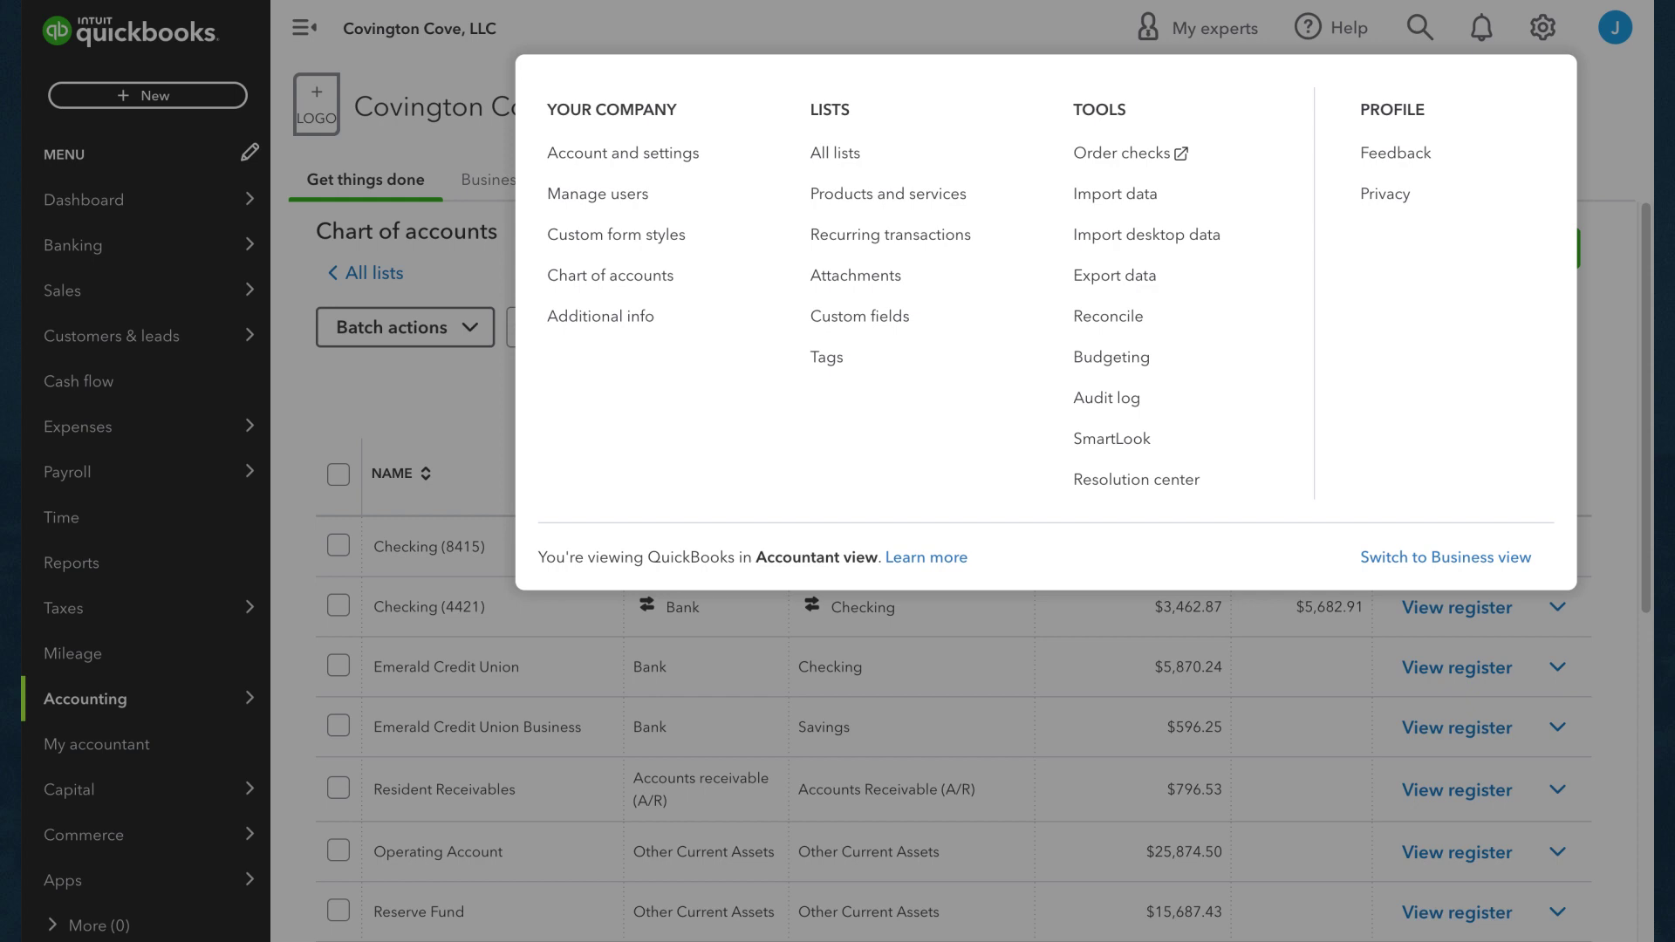
pyautogui.press('Tab')
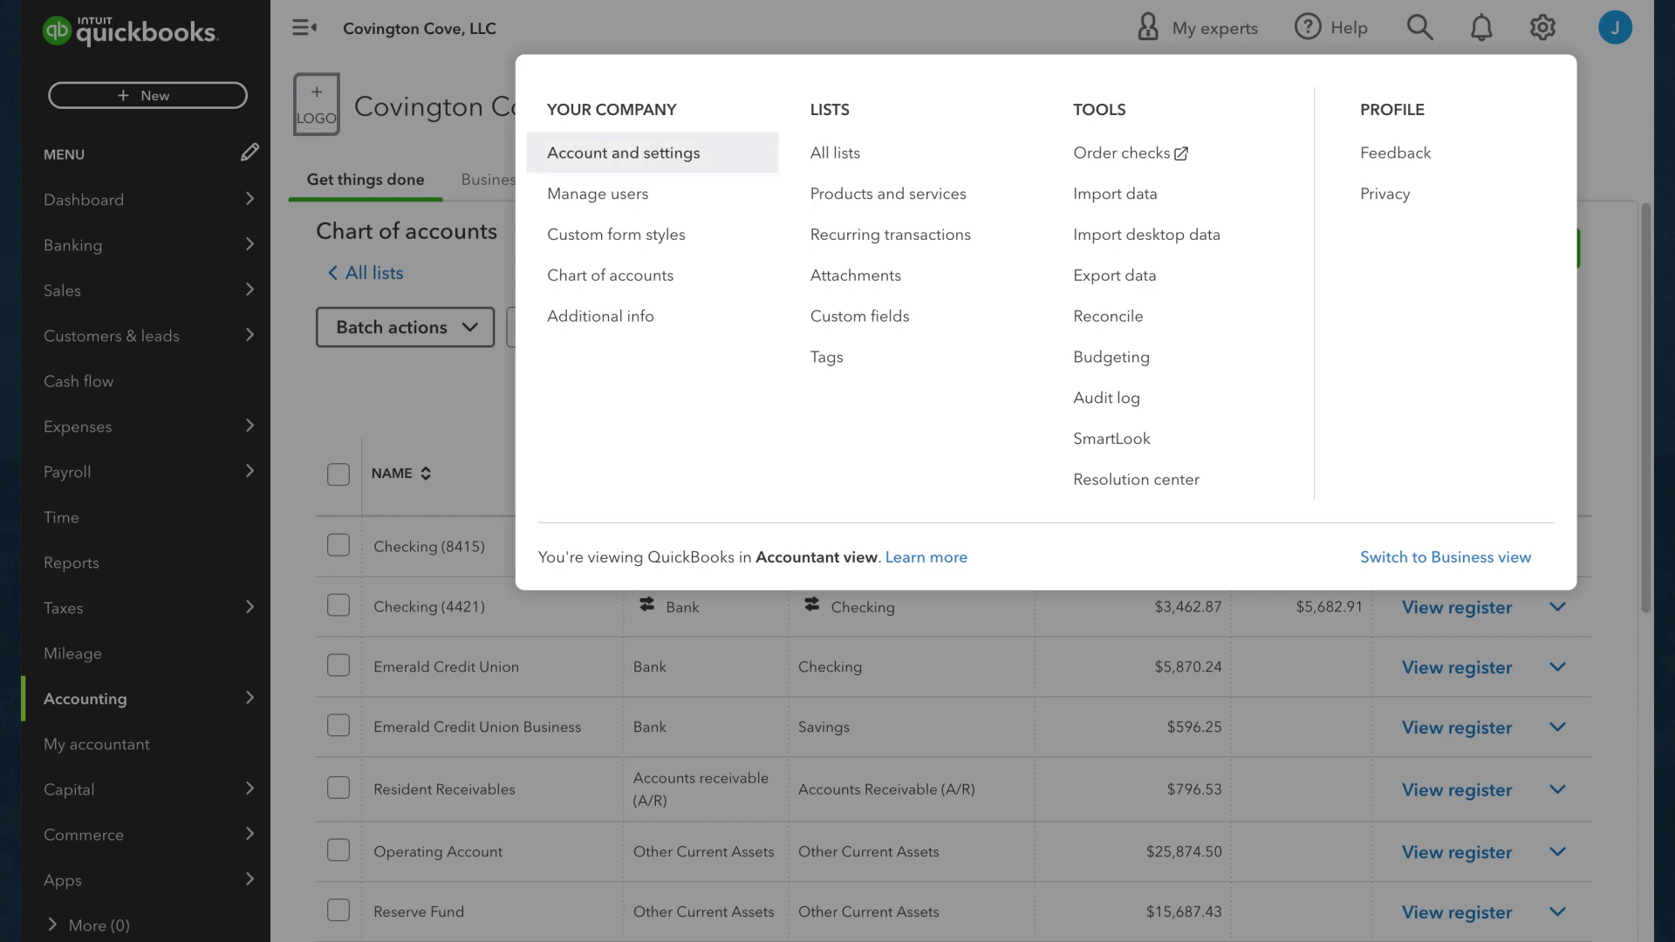
pyautogui.press('Return')
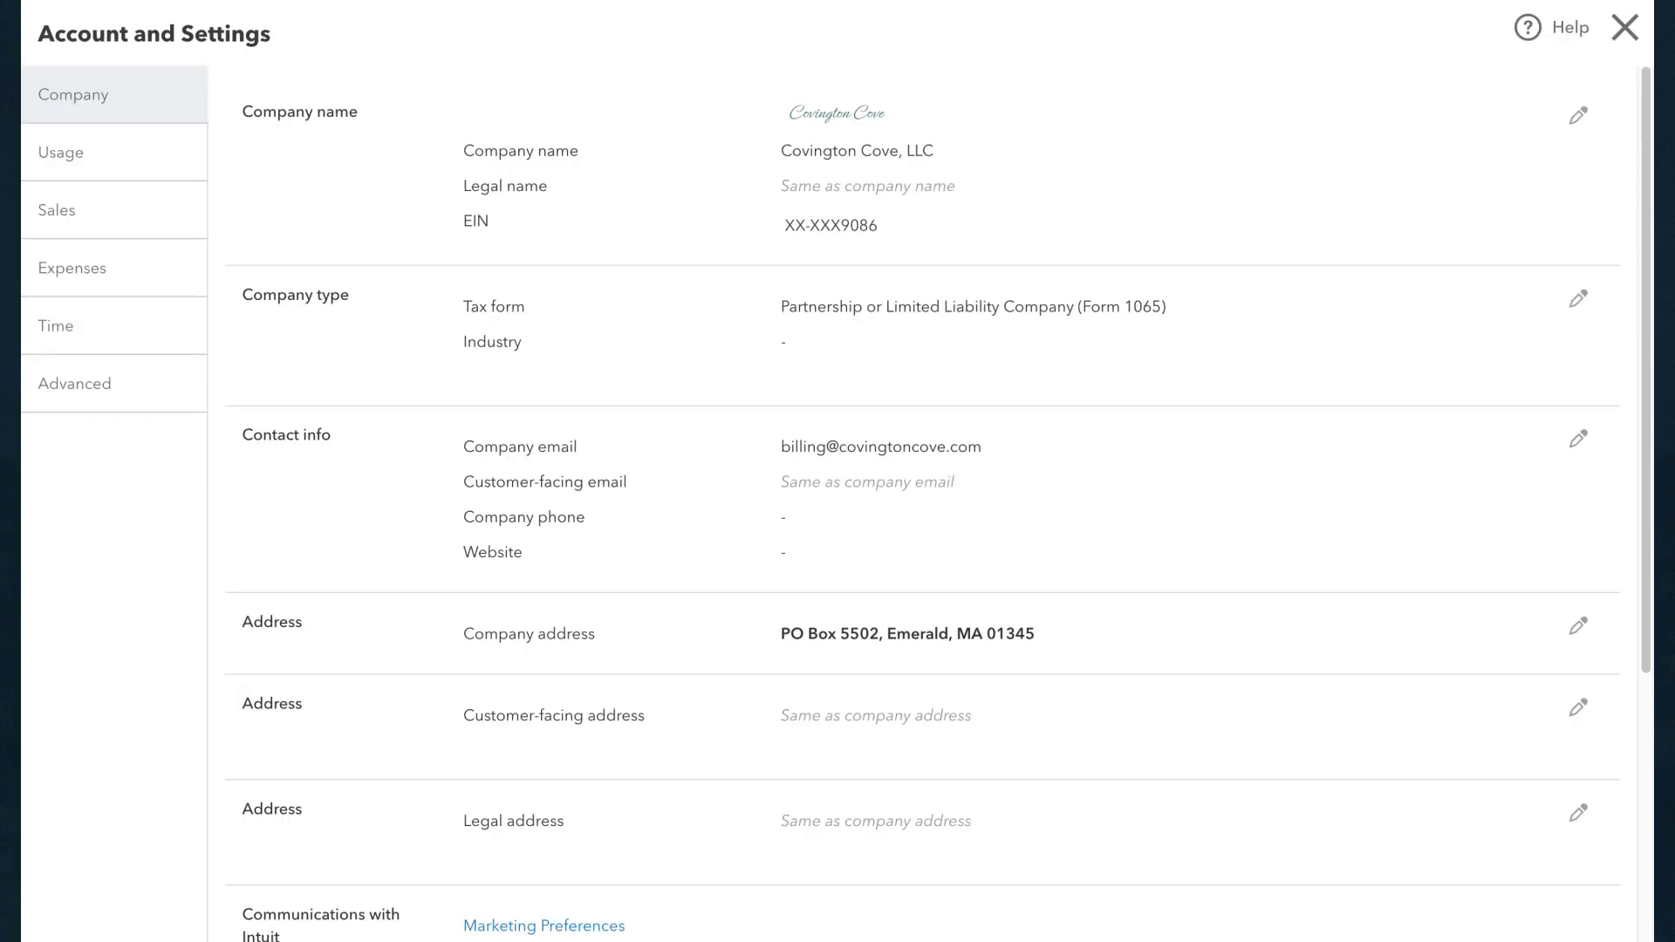
pyautogui.click(57, 210)
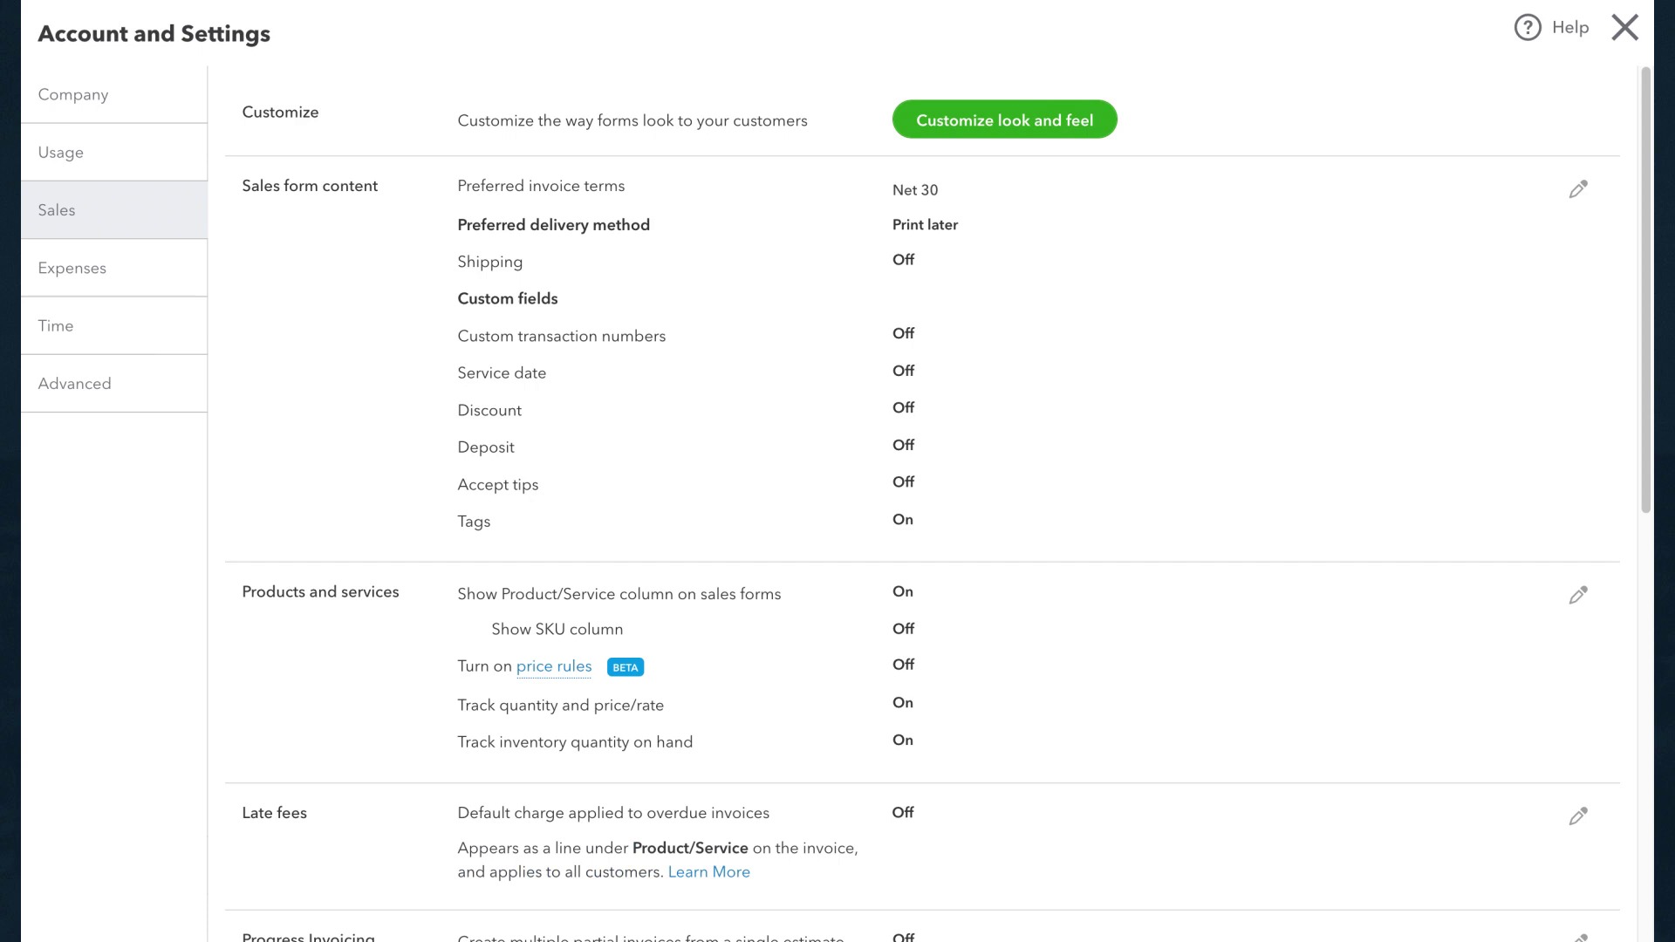
# Step: Turn on Discount and Deposit in the sales form content and save the settings
pyautogui.click(1578, 188)
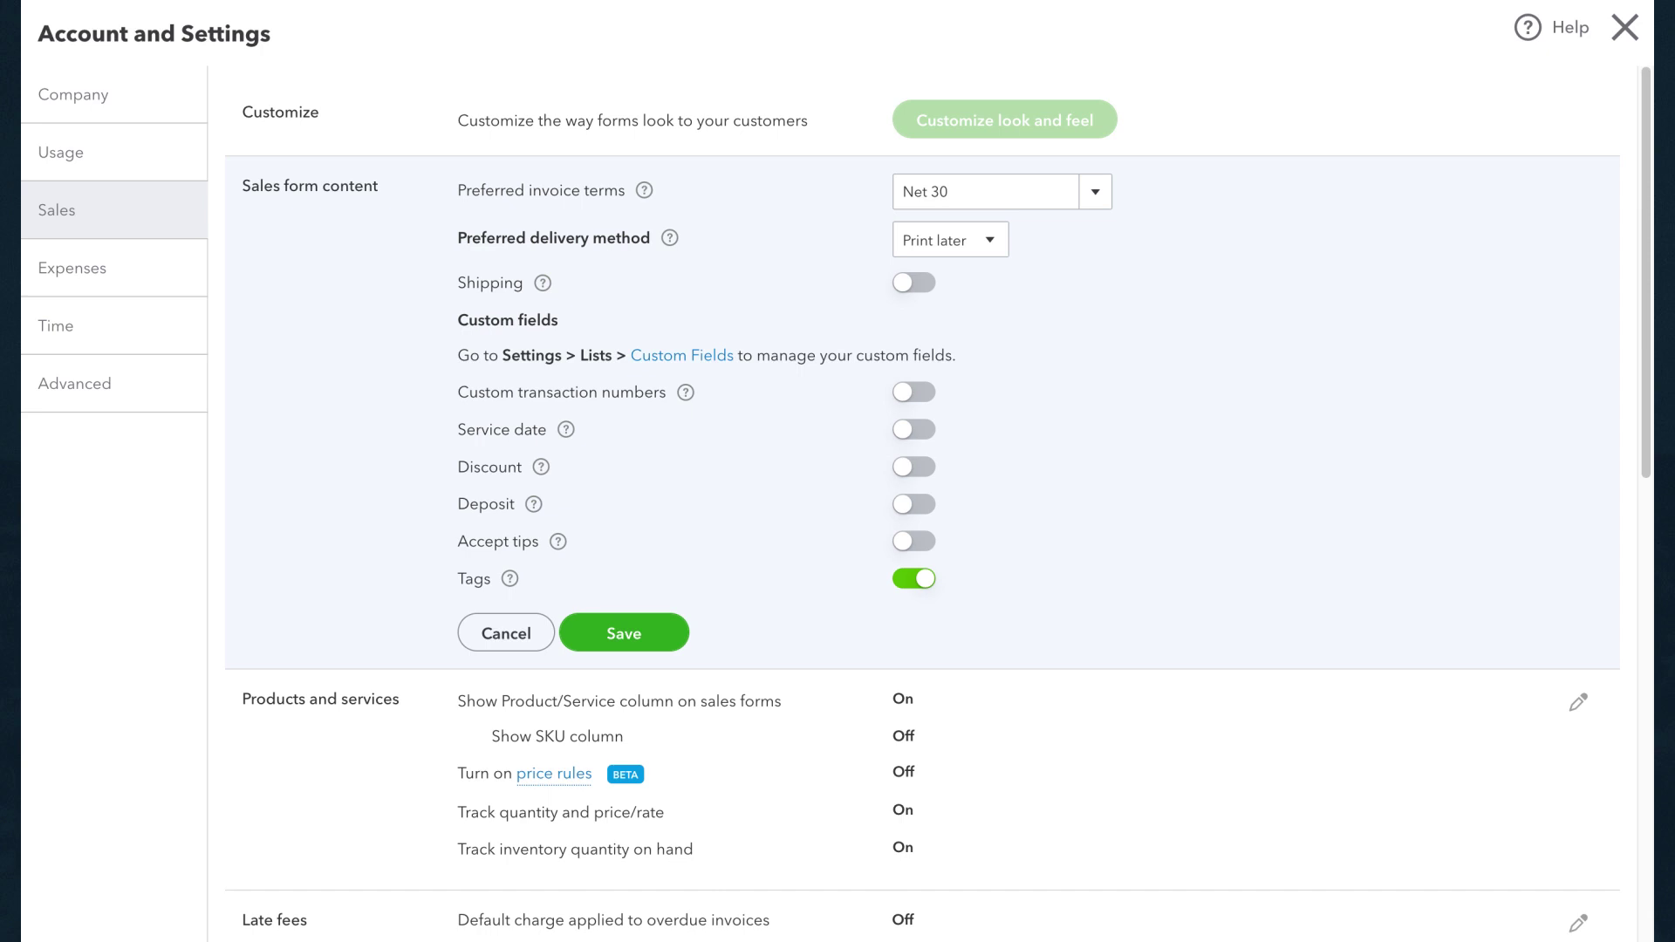
pyautogui.click(913, 467)
pyautogui.click(914, 504)
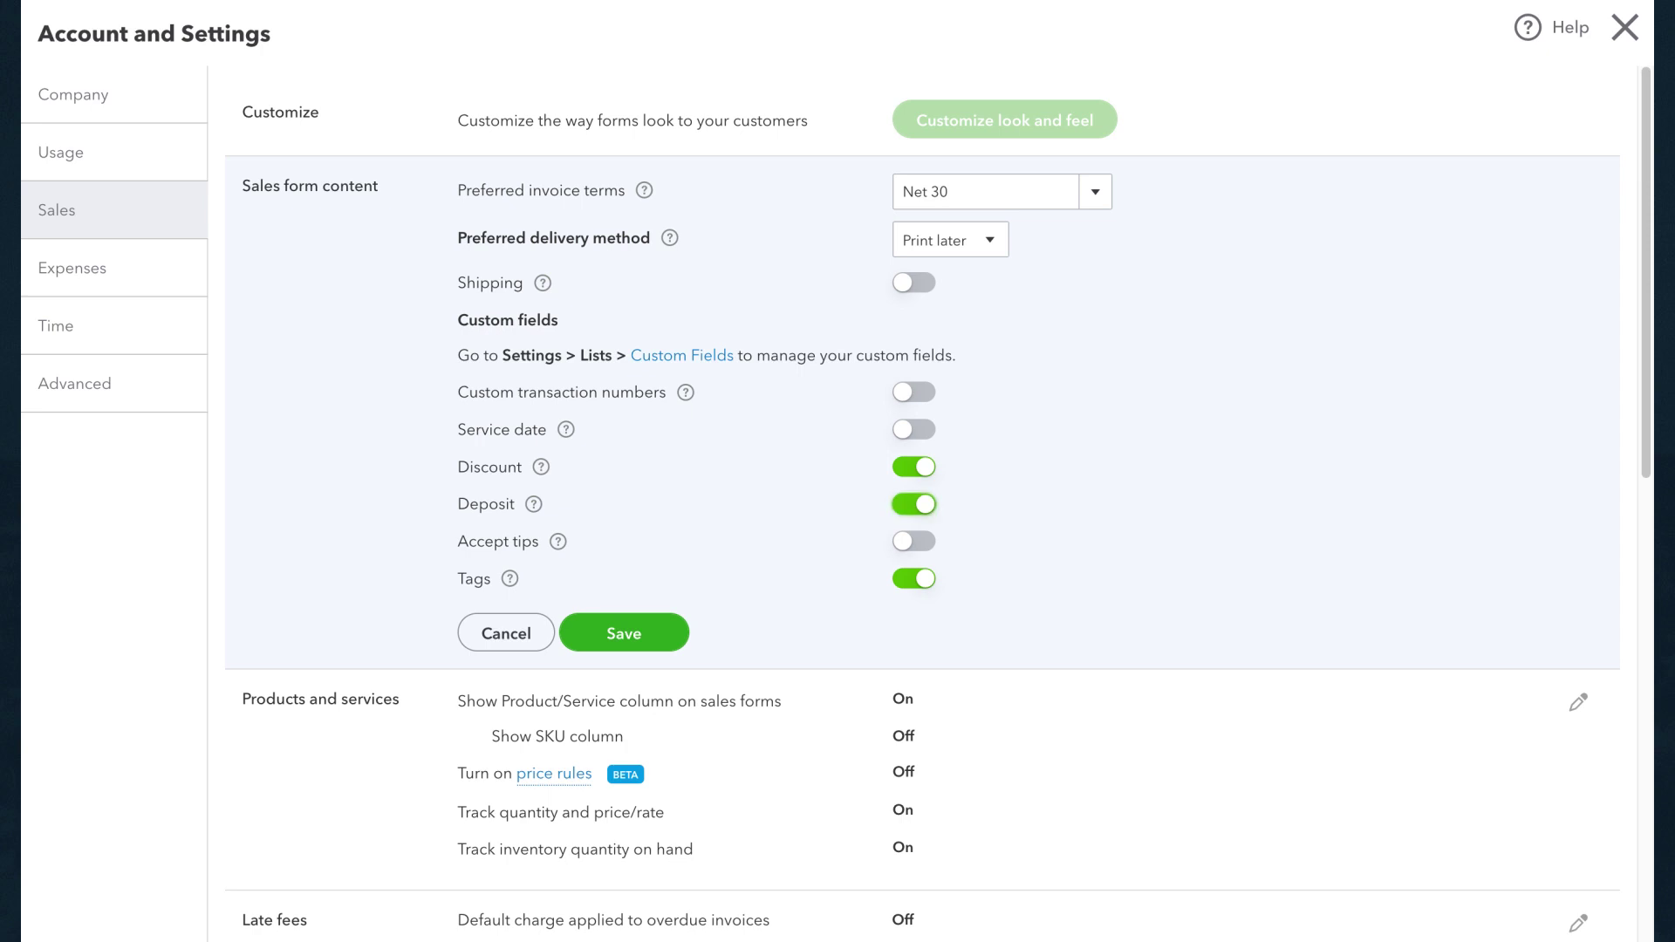
pyautogui.click(624, 633)
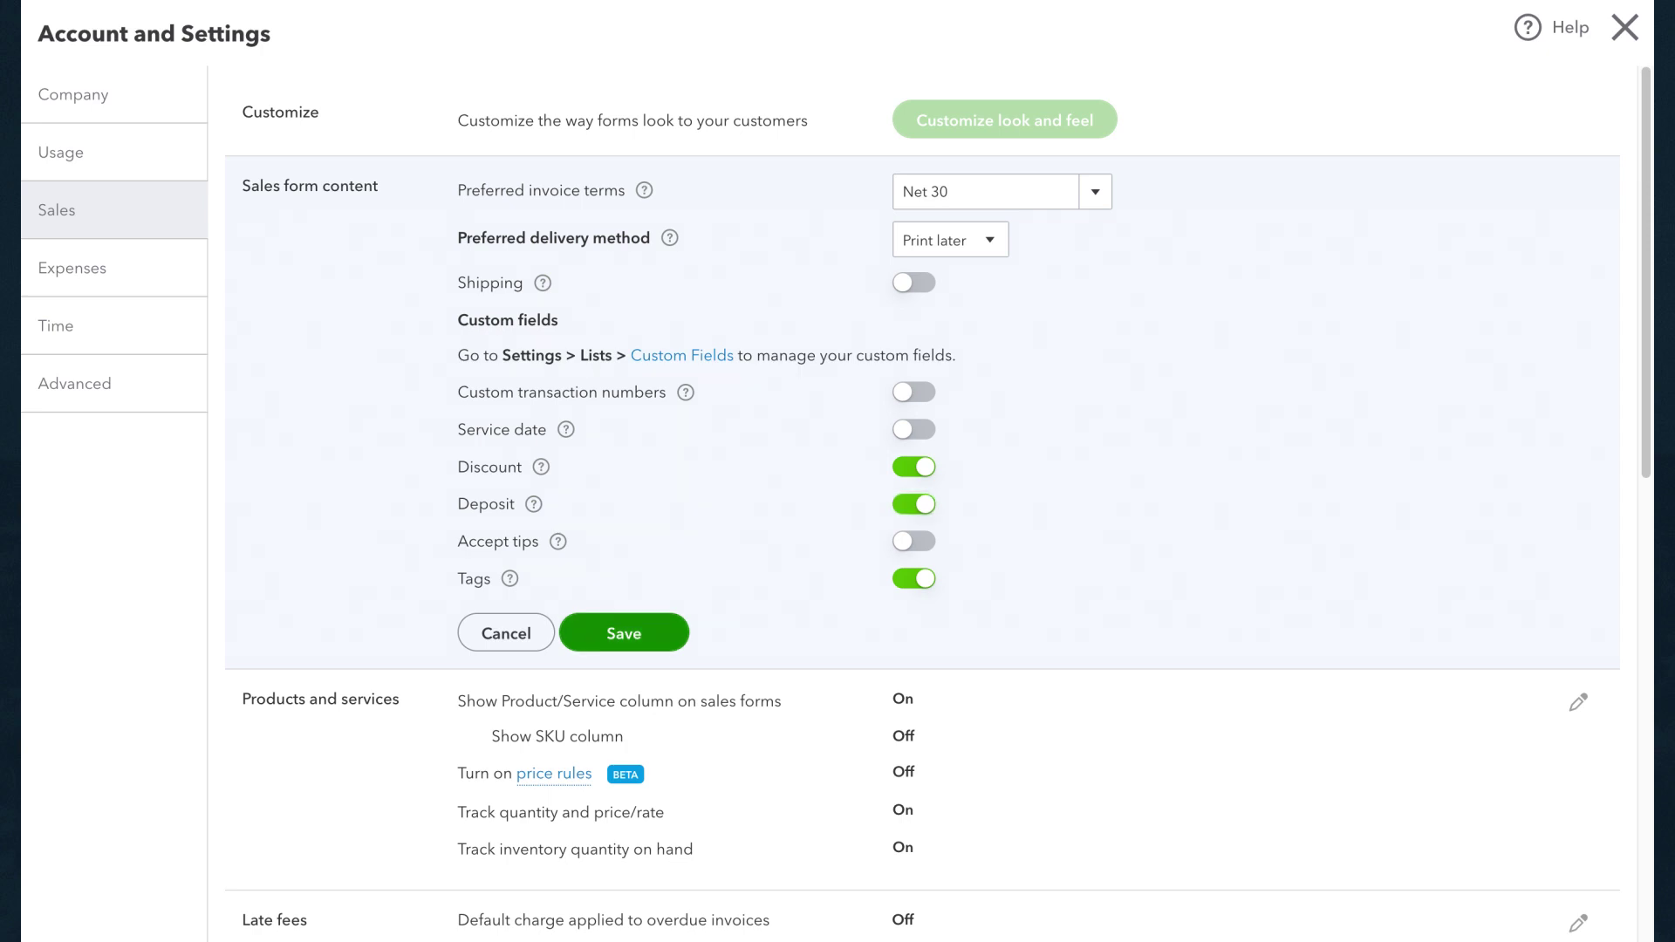
pyautogui.scroll(-7, 925, 471)
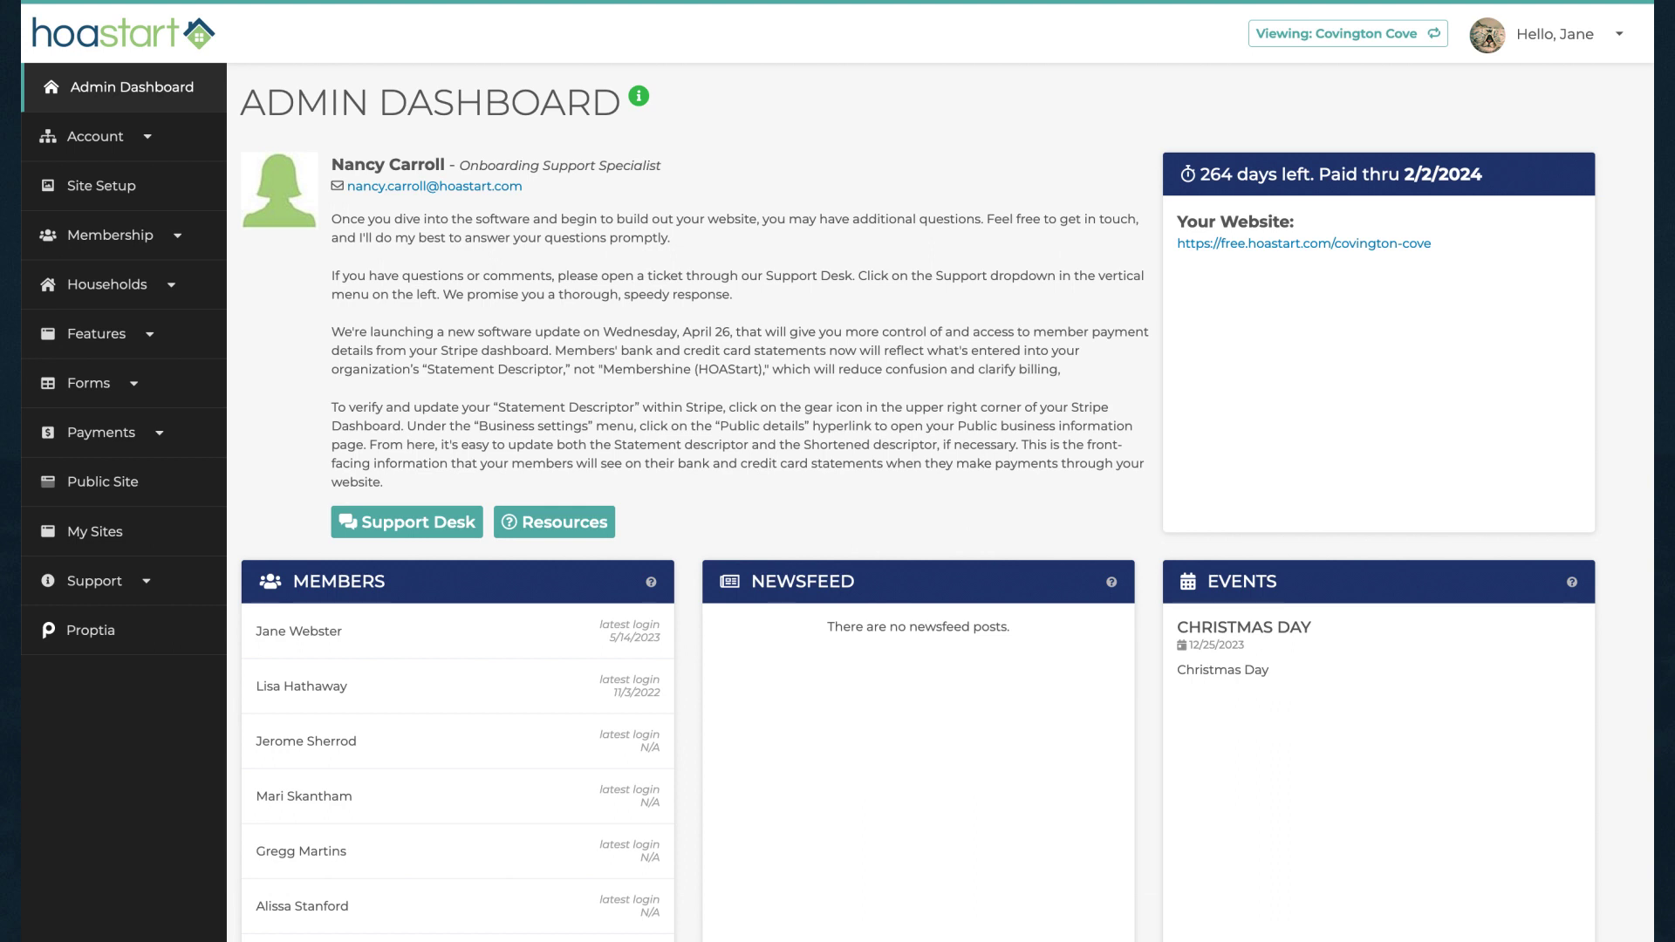
# Step: Switch to HOA Start and connect the site to the Covington Cove, LLC QuickBooks company from its account settings
pyautogui.press('Tab')
pyautogui.press('Return')
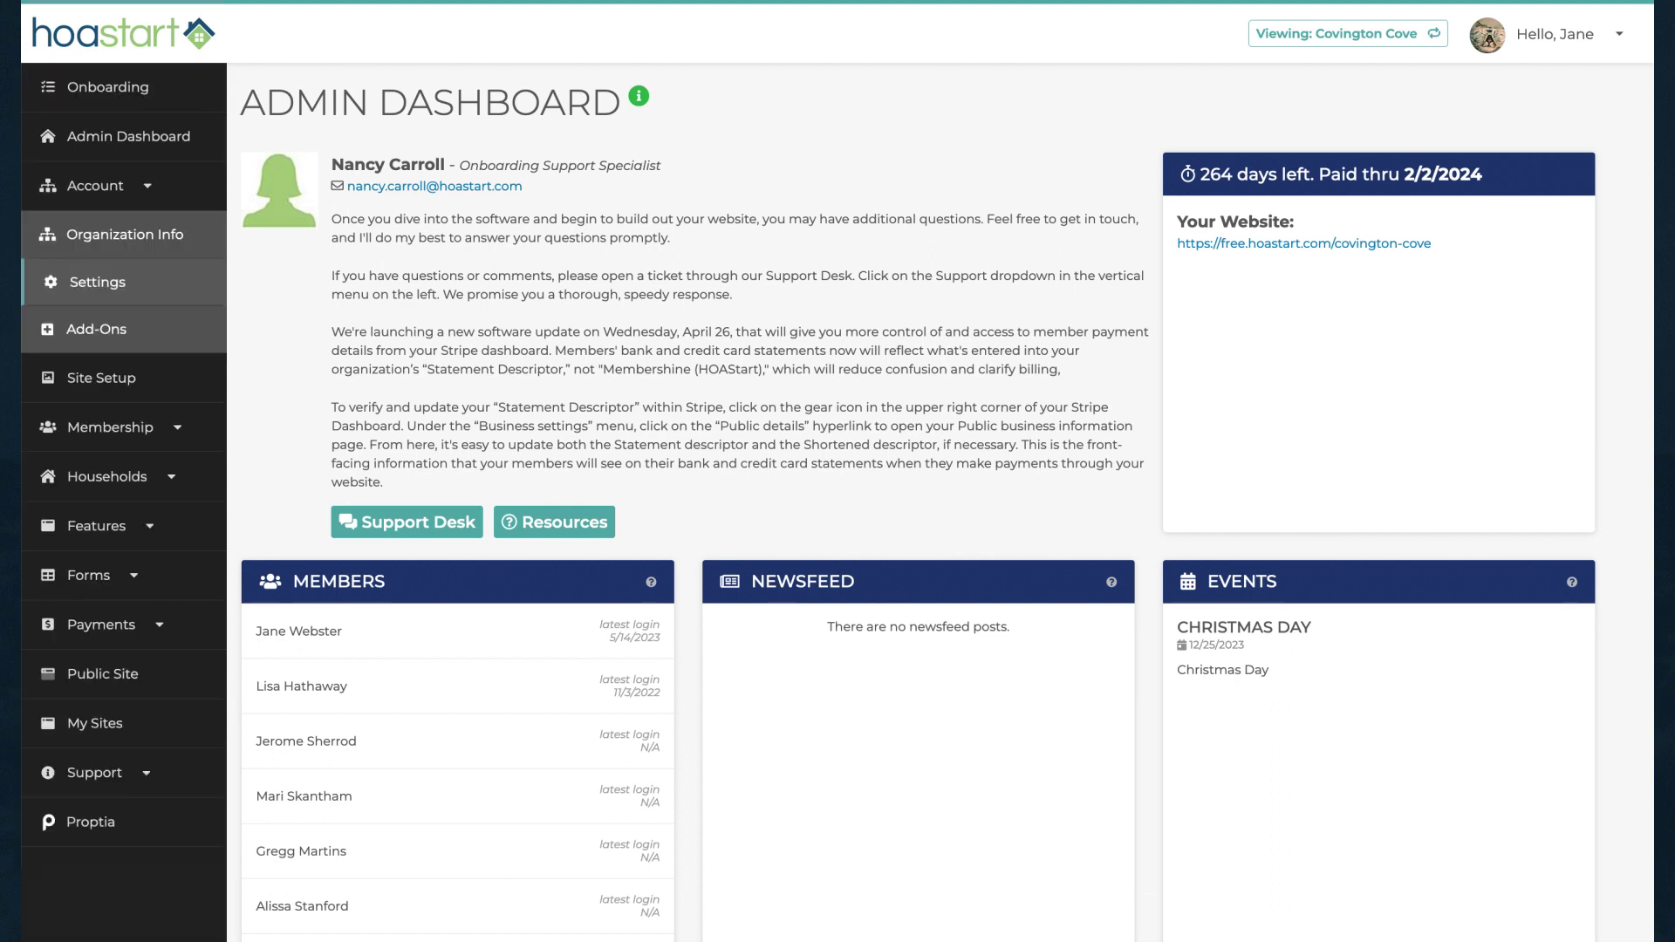
pyautogui.press('Tab')
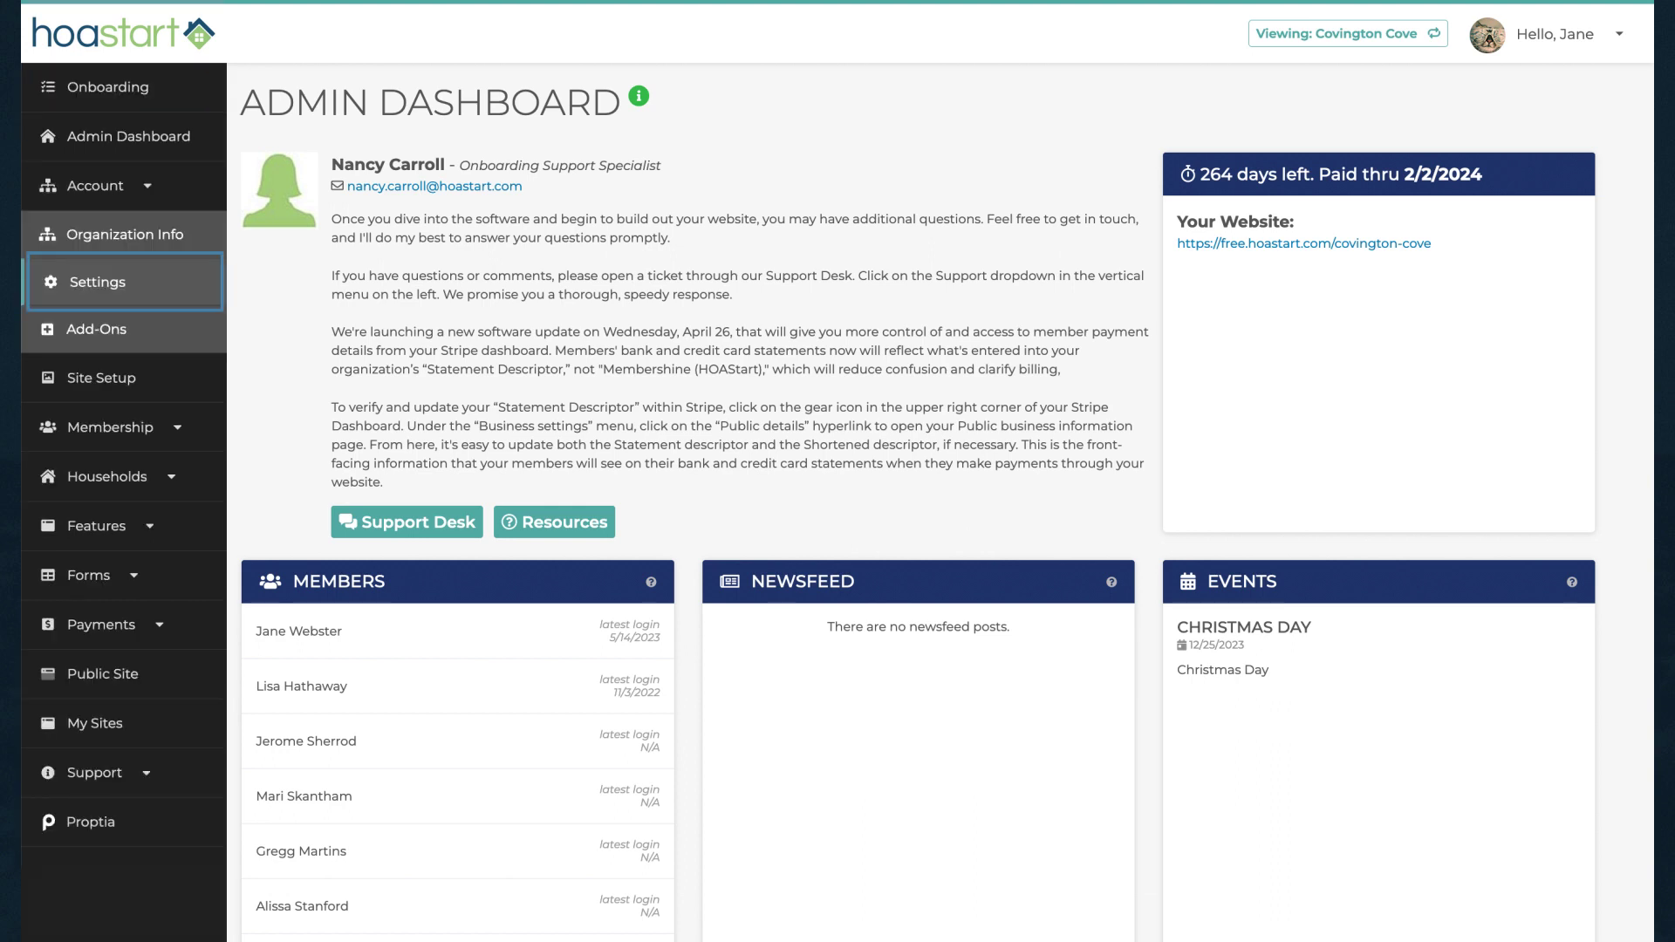
pyautogui.press('Return')
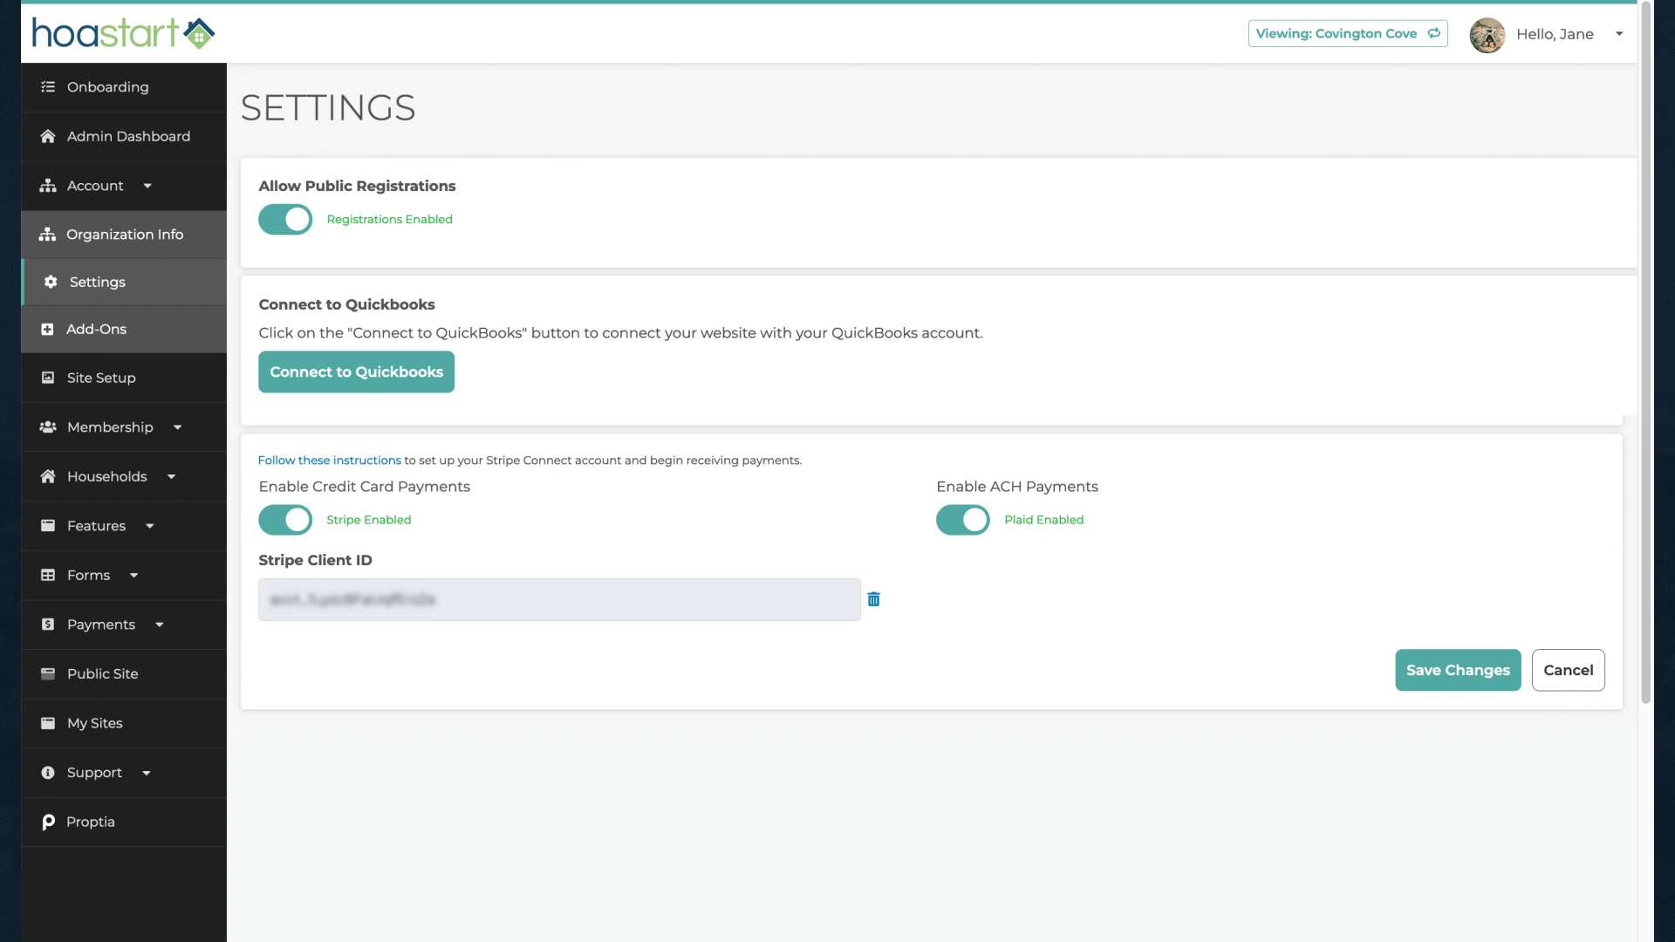
pyautogui.press('Tab')
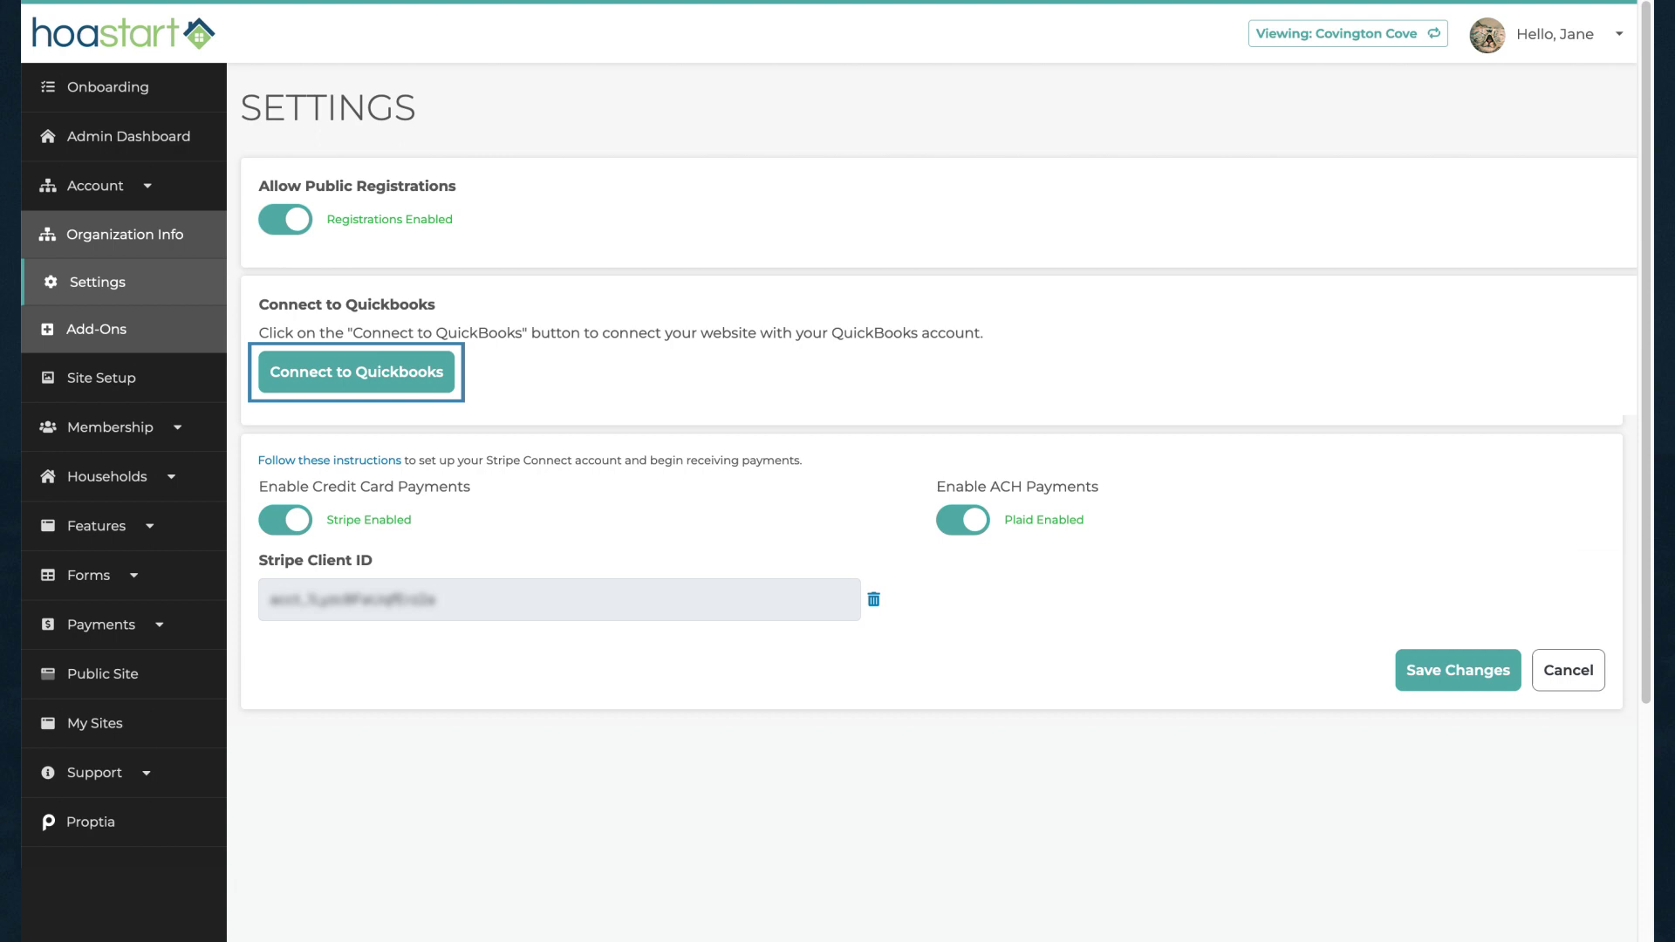
pyautogui.press('Return')
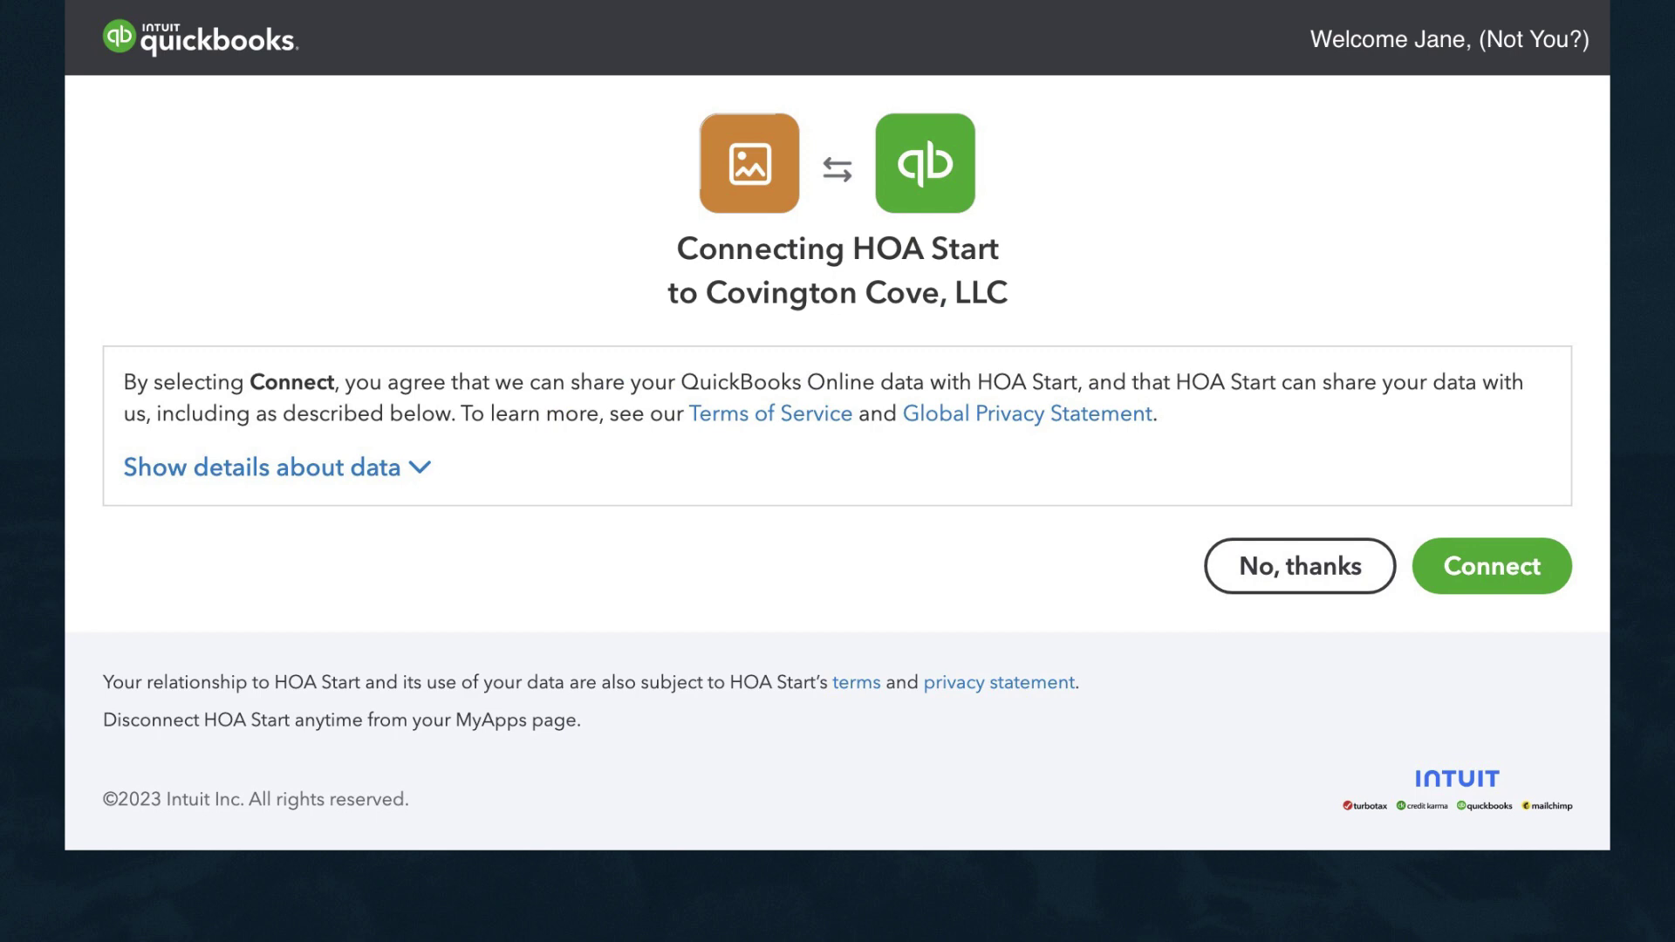
pyautogui.click(1492, 567)
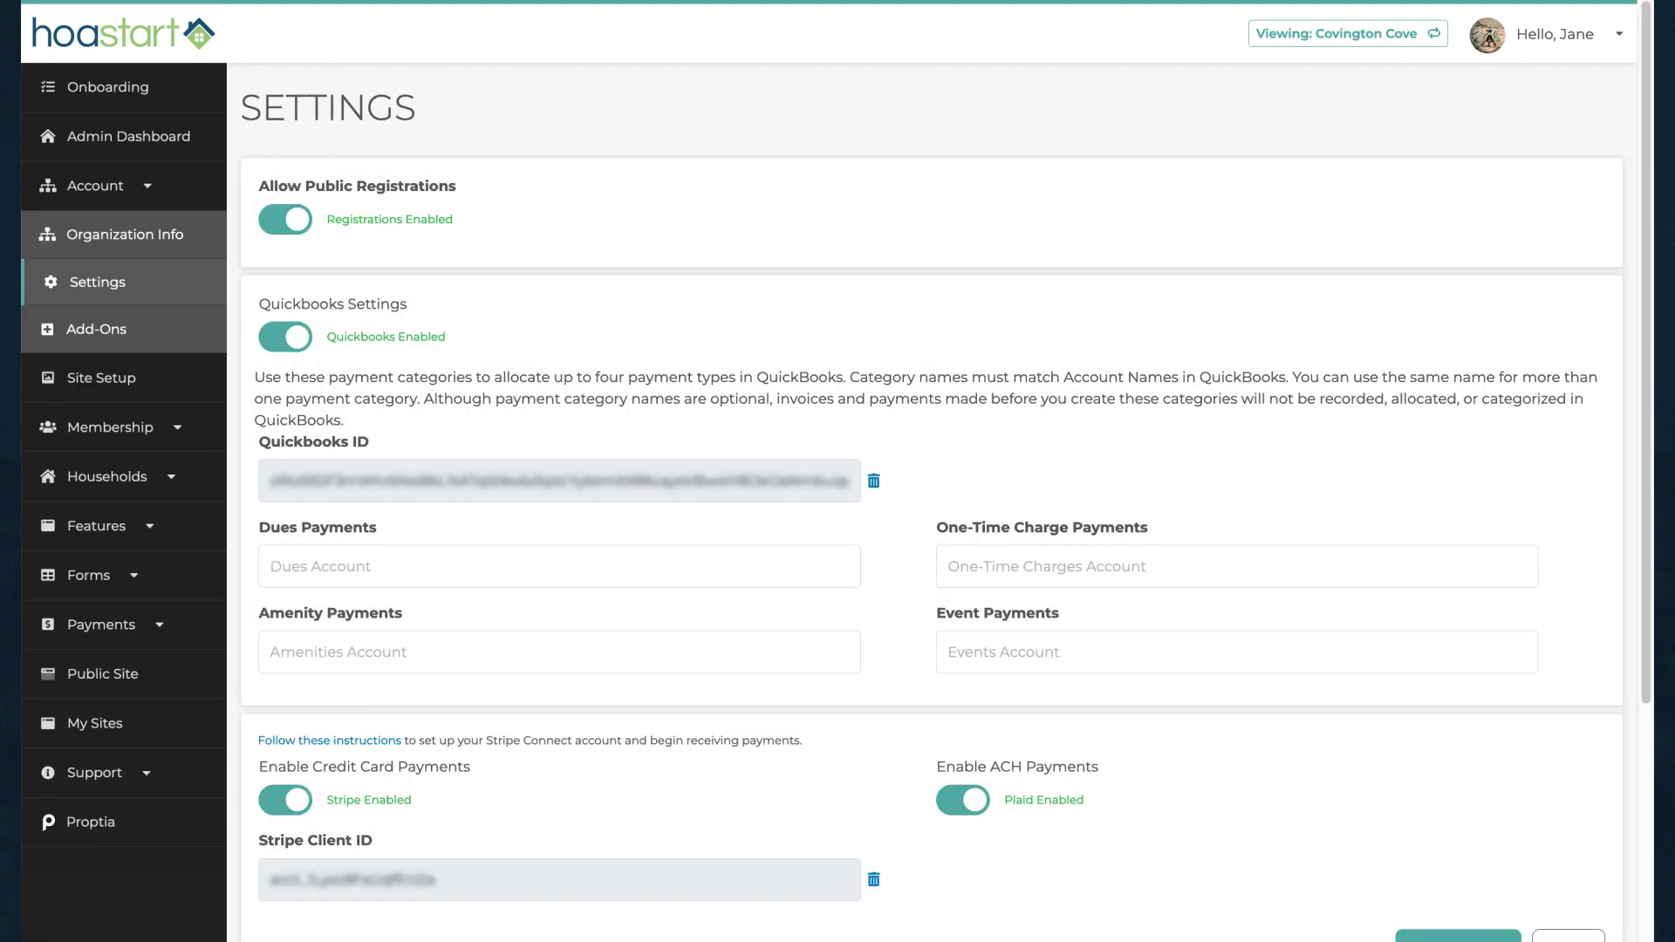
# Step: Set the QuickBooks payment categories to Dues, Amenities, One-Time Charges and Event Account for their matching payment types, and save the changes
pyautogui.click(559, 567)
pyautogui.write('Dues')
pyautogui.click(559, 651)
pyautogui.write('Amenities')
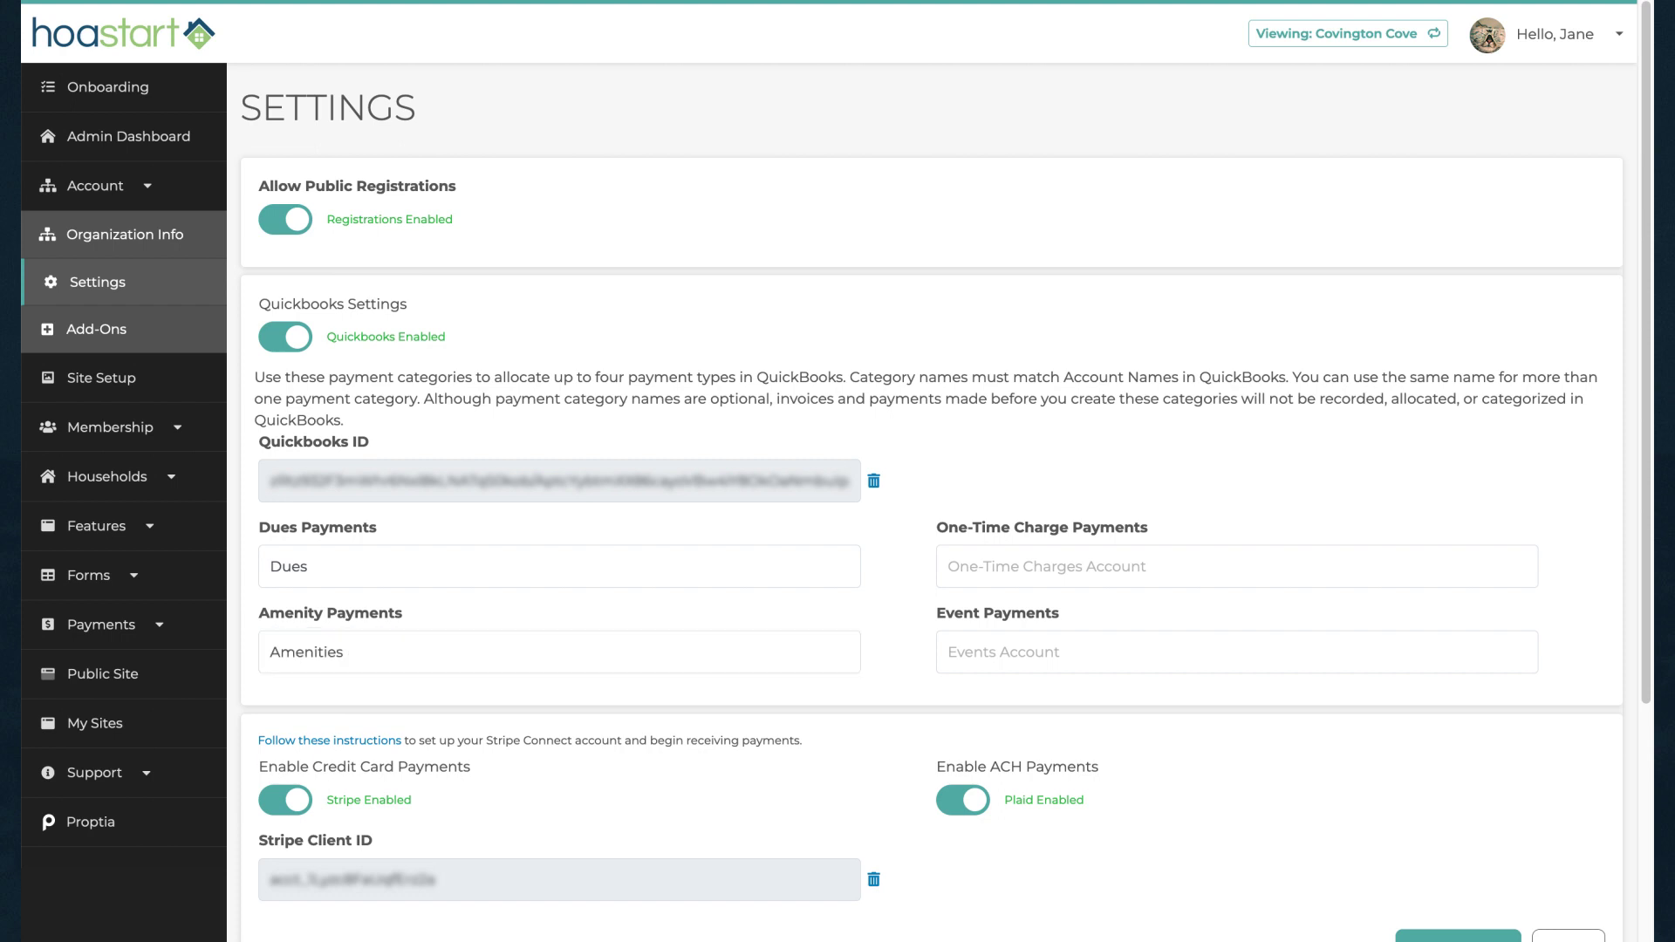
pyautogui.click(1236, 567)
pyautogui.write('One-Time Charges')
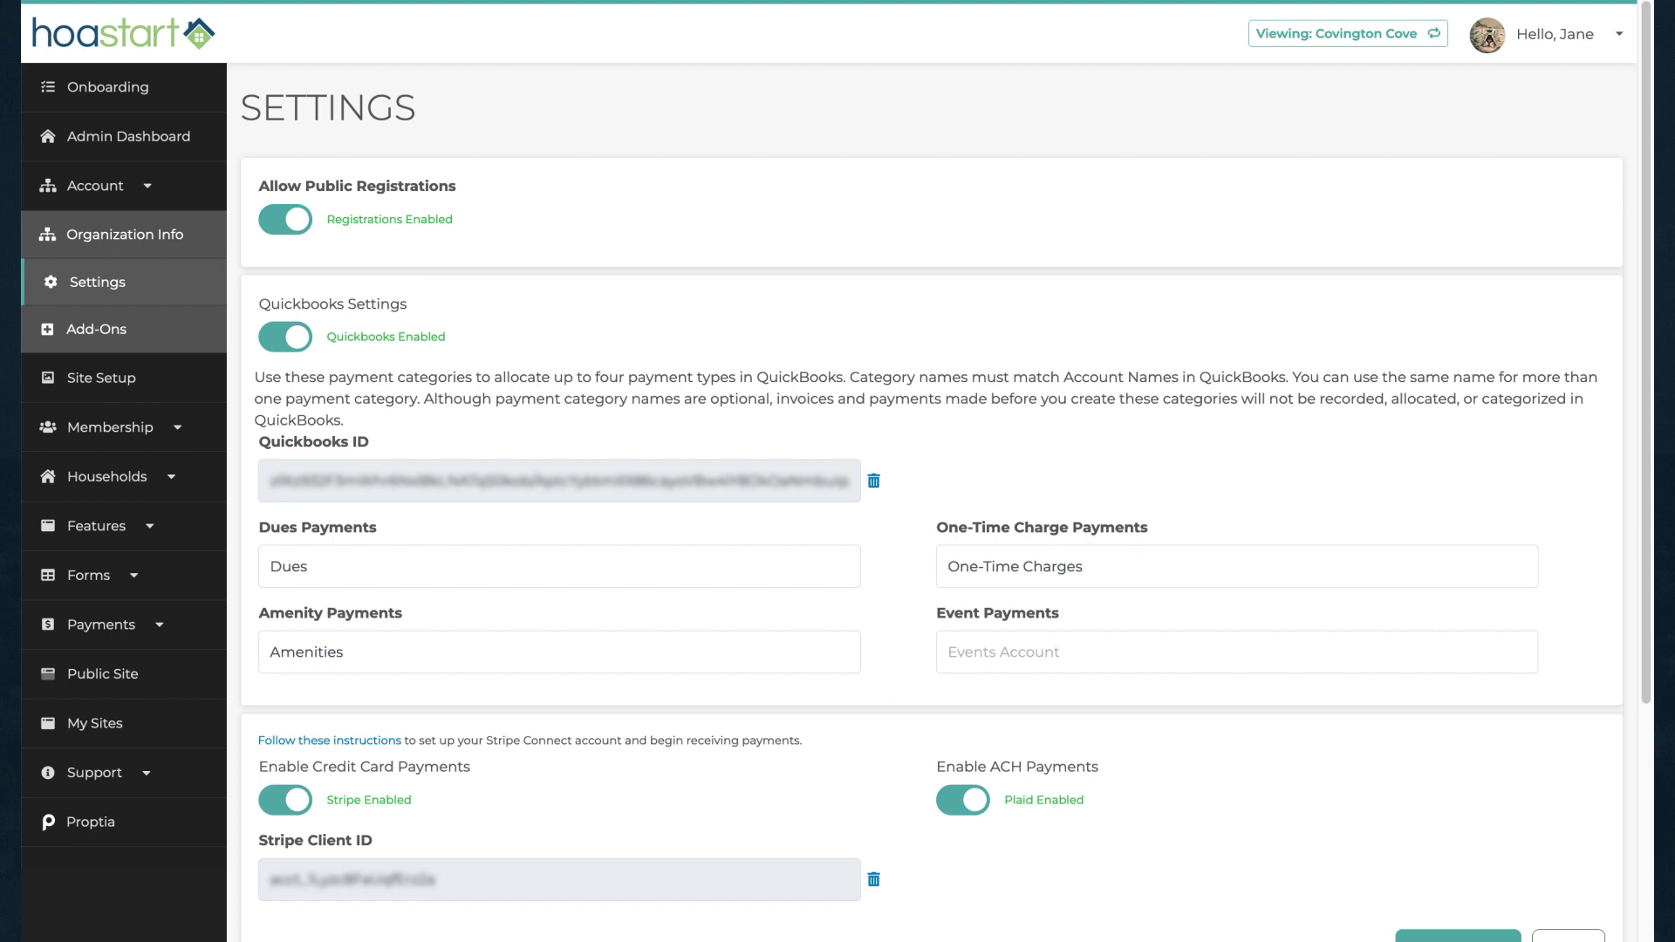
pyautogui.click(1236, 652)
pyautogui.write('Event Account')
pyautogui.scroll(-2, 836, 471)
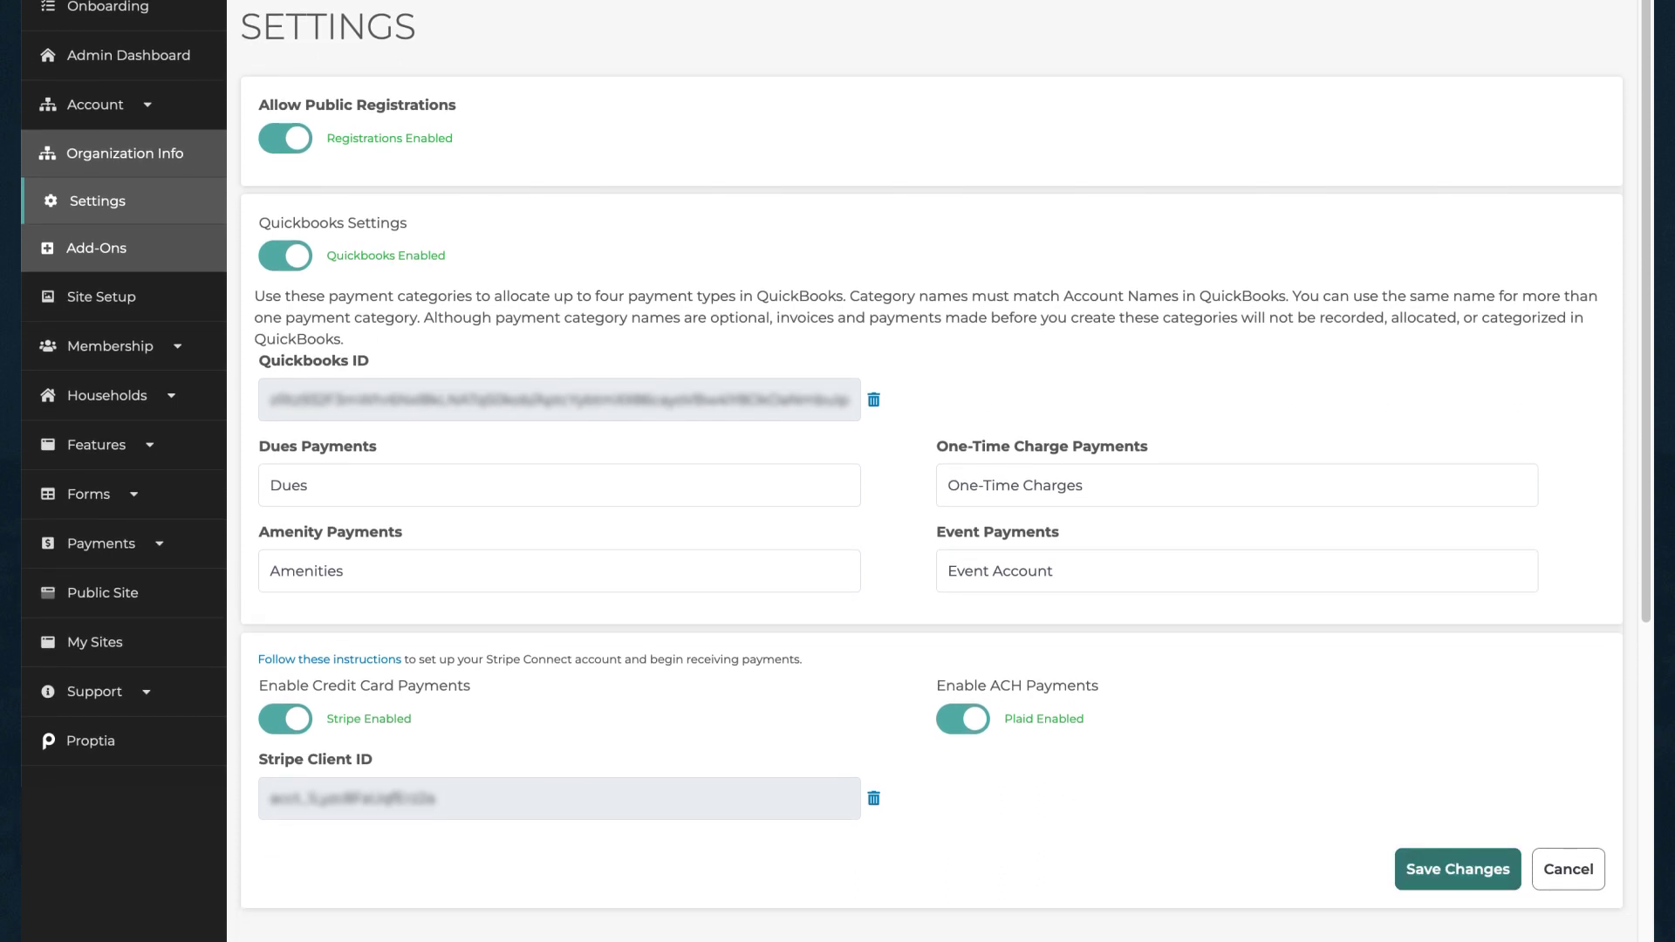
pyautogui.scroll(2, 836, 471)
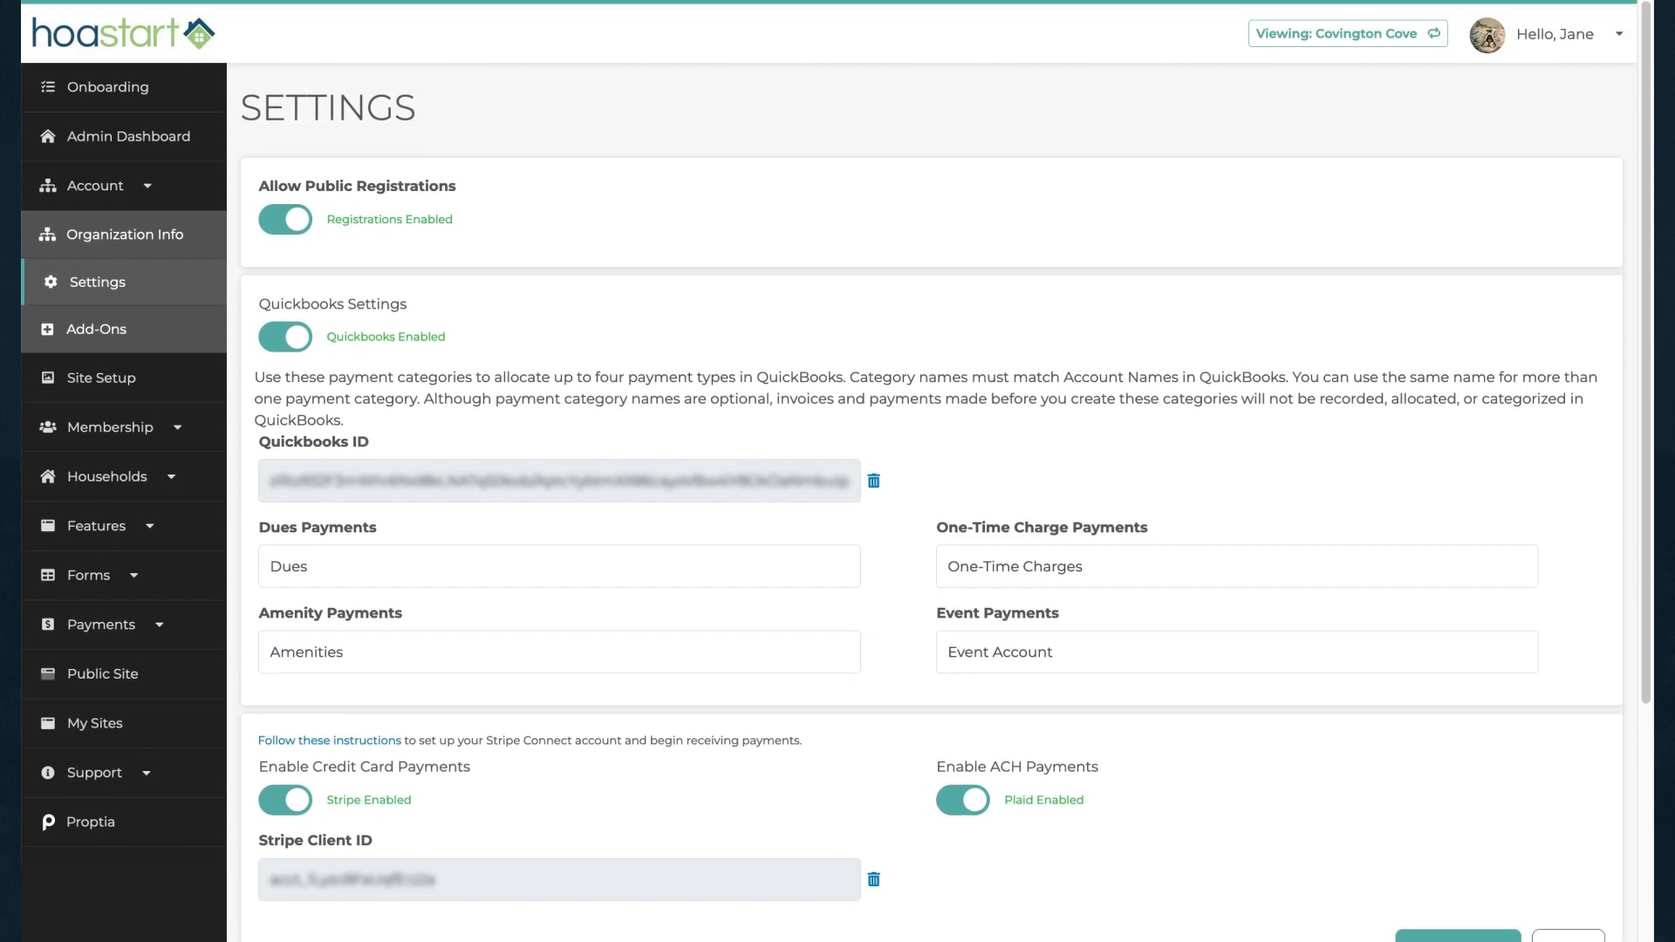